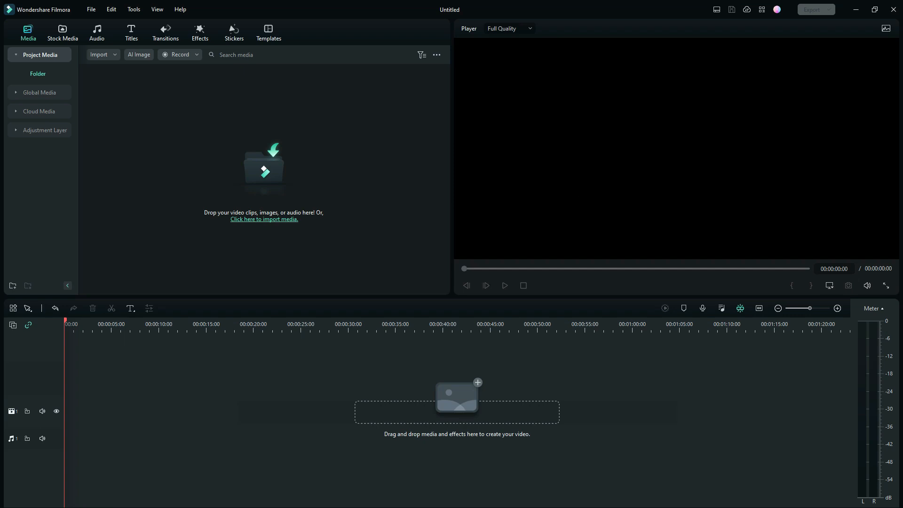
# - Import the selected WAV files from the DI_R_US_F7 folder into the project media
pyautogui.moveTo(902, 72); pyautogui.dragTo(602, 75)
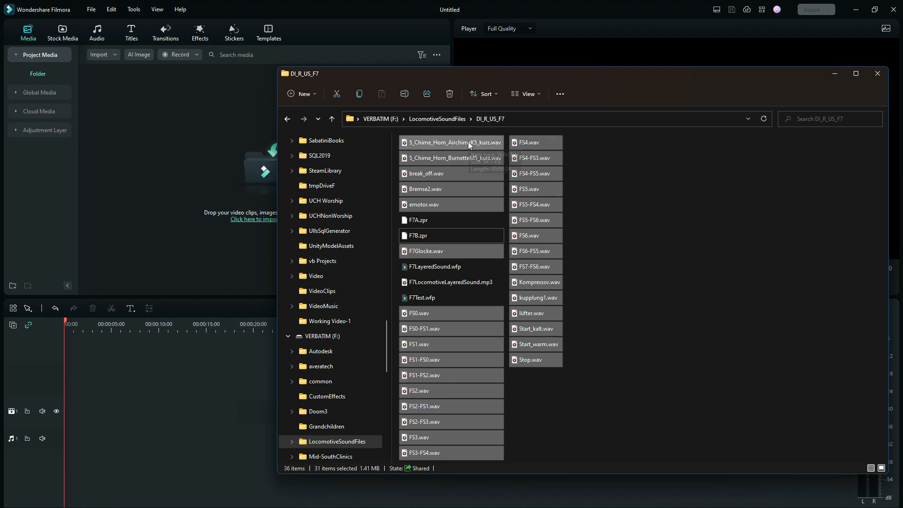
pyautogui.moveTo(529, 71); pyautogui.dragTo(902, 97)
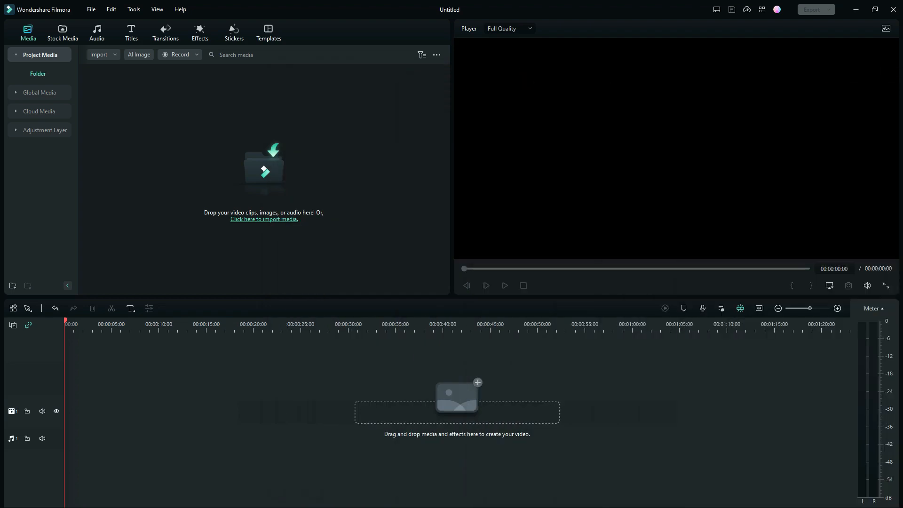
pyautogui.moveTo(863, 157); pyautogui.dragTo(175, 125)
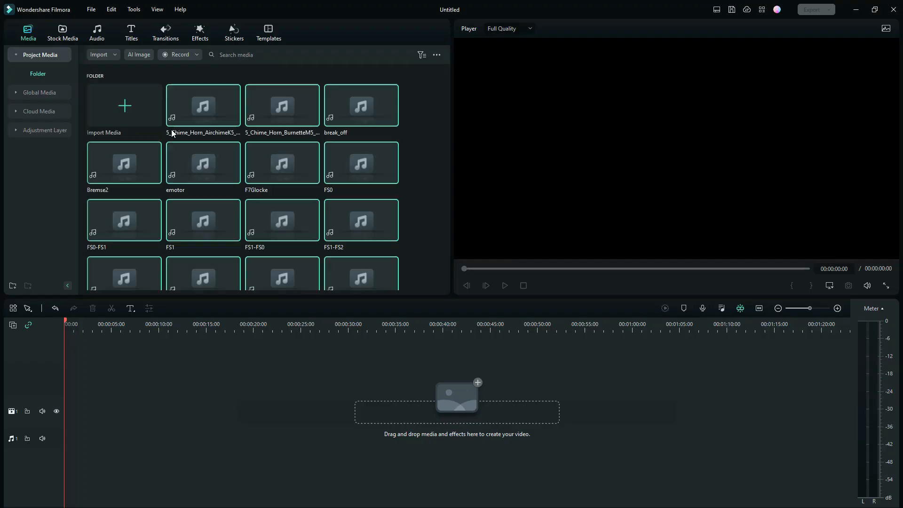
pyautogui.click(428, 183)
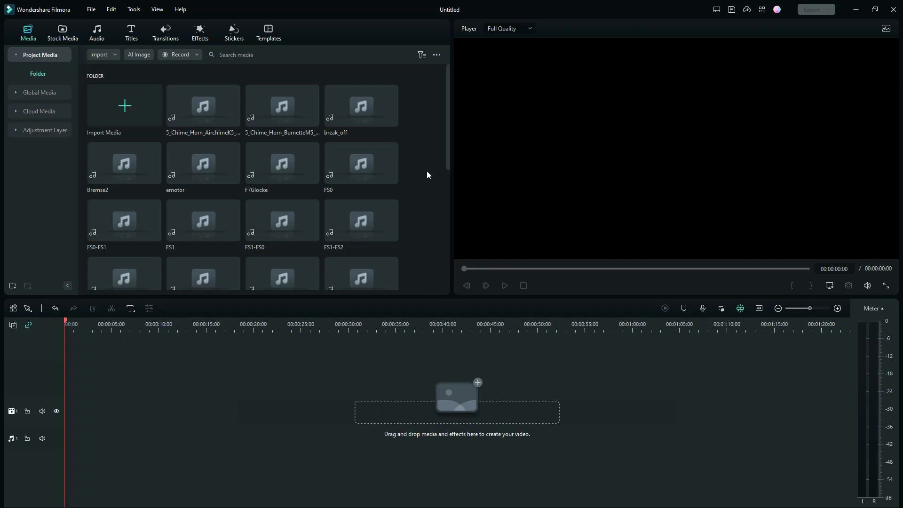
# - Preview the FS0 and break_off sounds from the project media
pyautogui.doubleClick(359, 159)
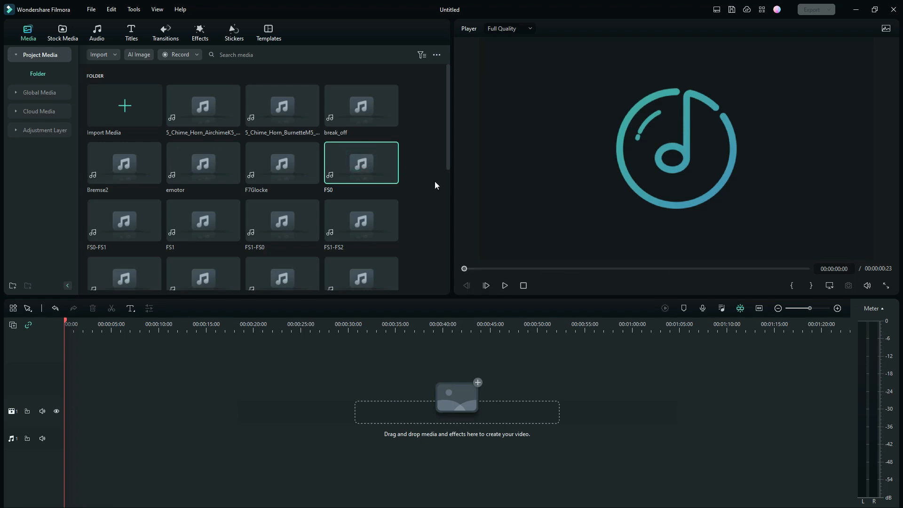
pyautogui.doubleClick(346, 95)
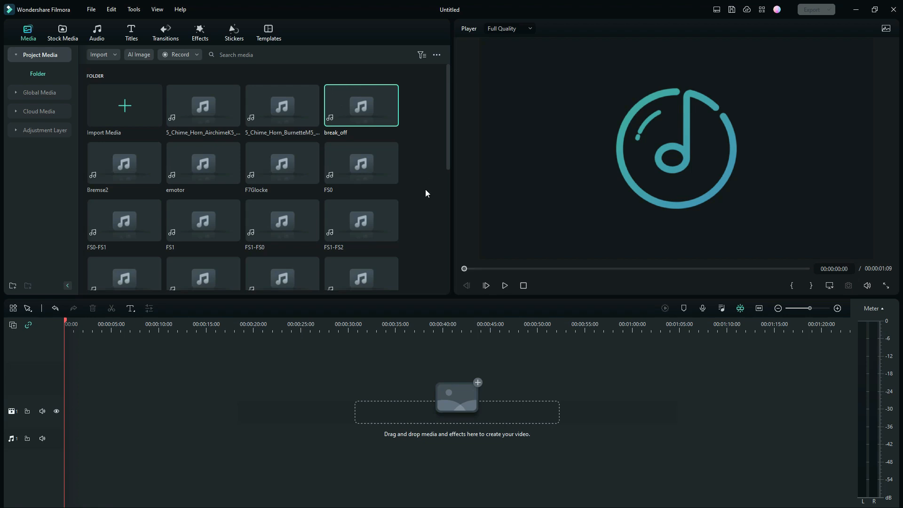
# - Preview the Start_kalt sound and place it at the start of audio track 1
pyautogui.moveTo(448, 146); pyautogui.dragTo(459, 295)
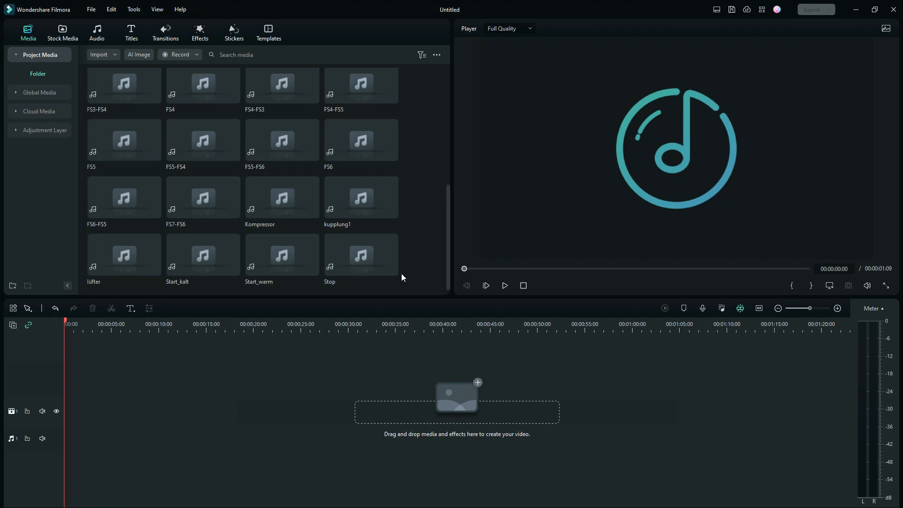
pyautogui.moveTo(197, 255)
pyautogui.mouseDown()
pyautogui.moveTo(236, 405)
pyautogui.moveTo(206, 259)
pyautogui.mouseUp()
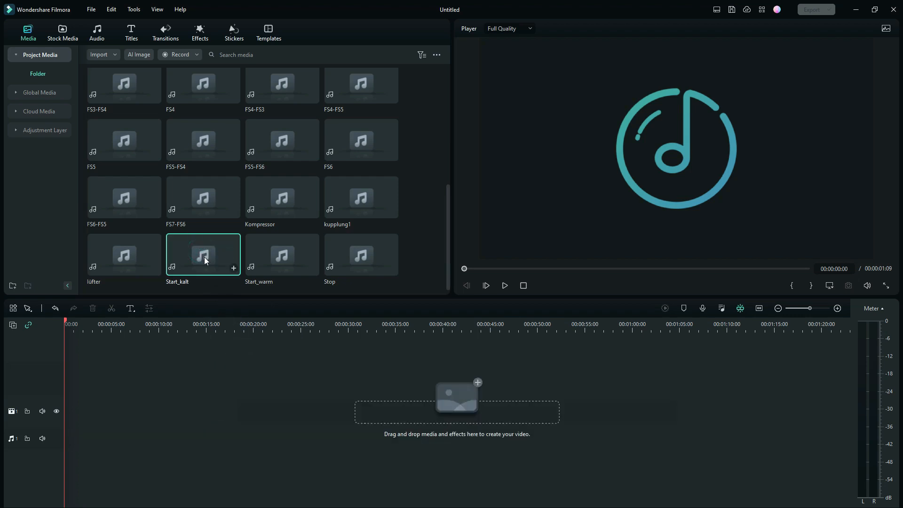
pyautogui.doubleClick(204, 257)
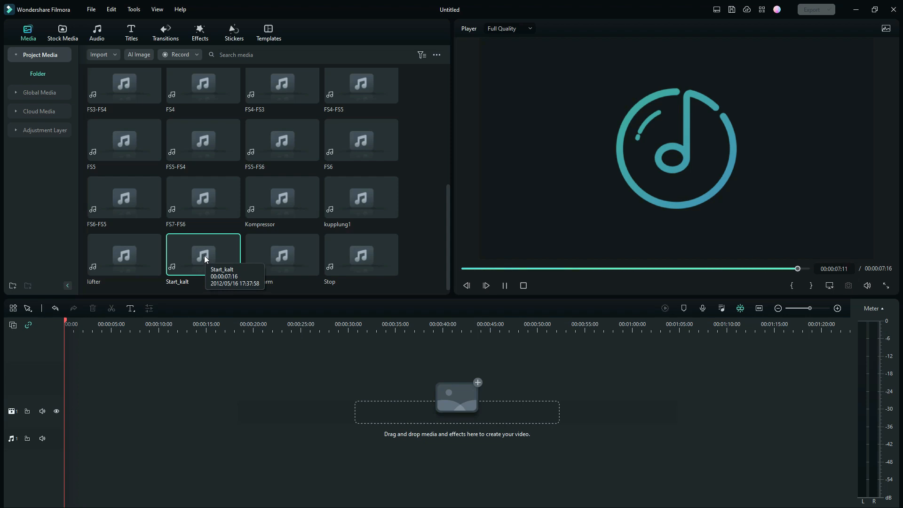
pyautogui.moveTo(204, 256); pyautogui.dragTo(67, 439)
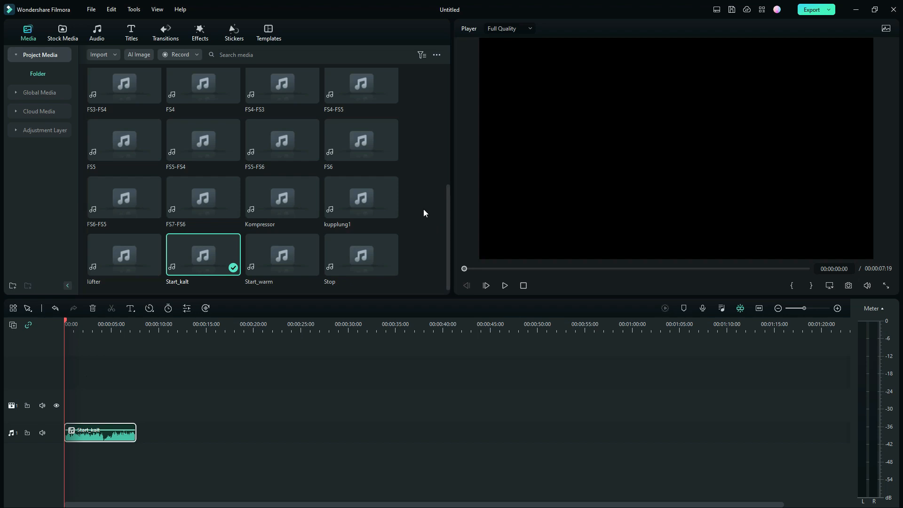
# - Preview the FS0 sound and place it directly after the Start_kalt clip on audio track 1
pyautogui.scroll(6, 423, 209)
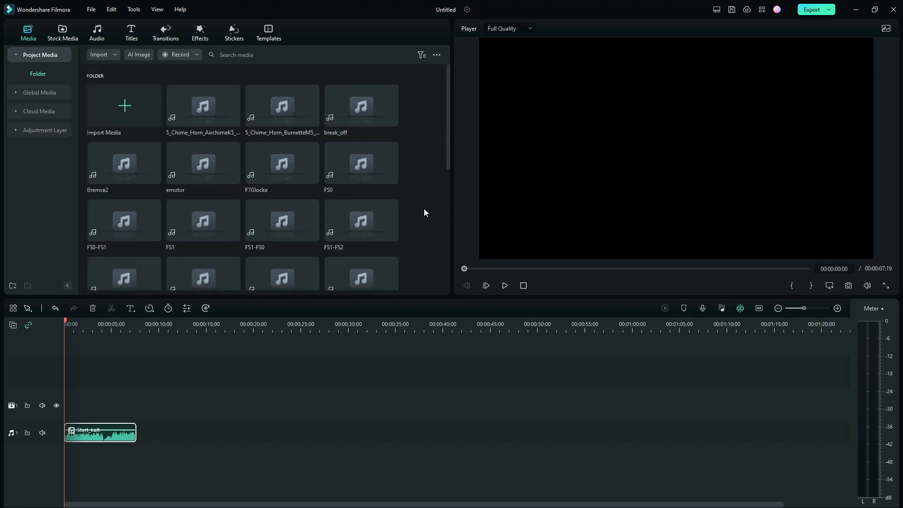
pyautogui.doubleClick(362, 166)
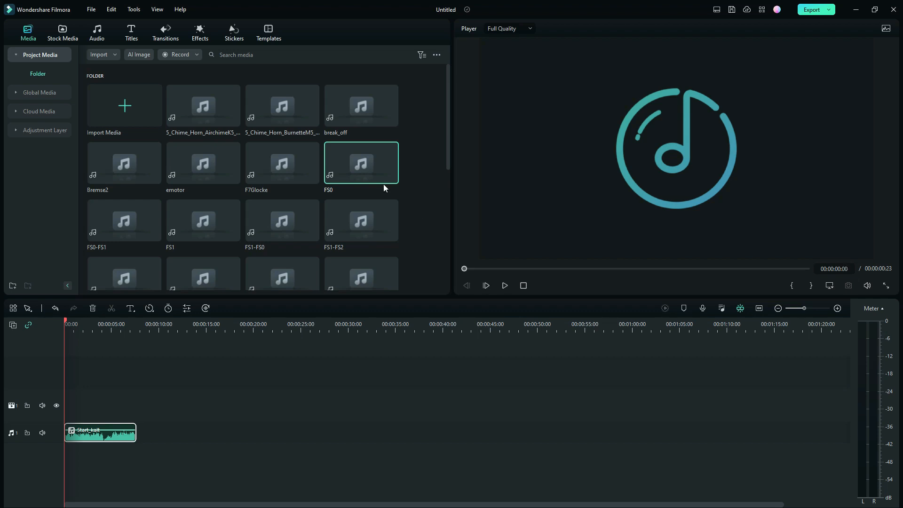
pyautogui.doubleClick(352, 157)
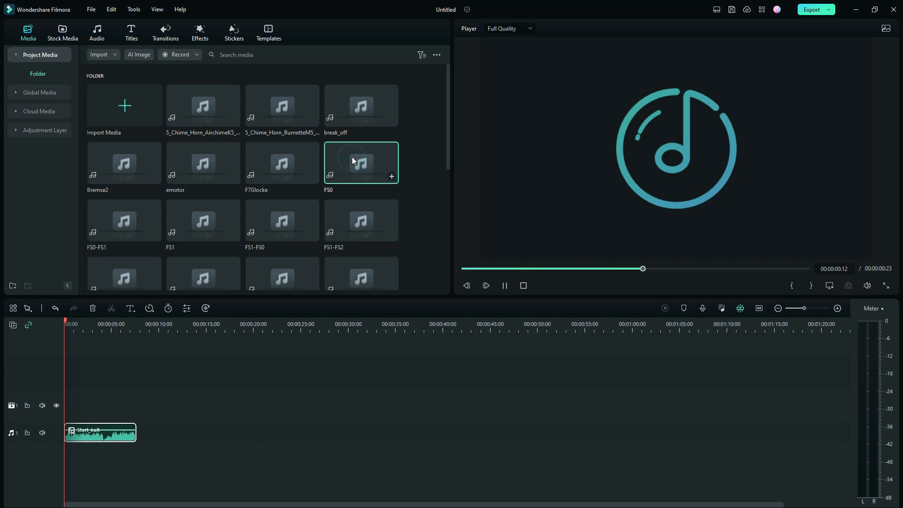
pyautogui.moveTo(352, 157); pyautogui.dragTo(143, 444)
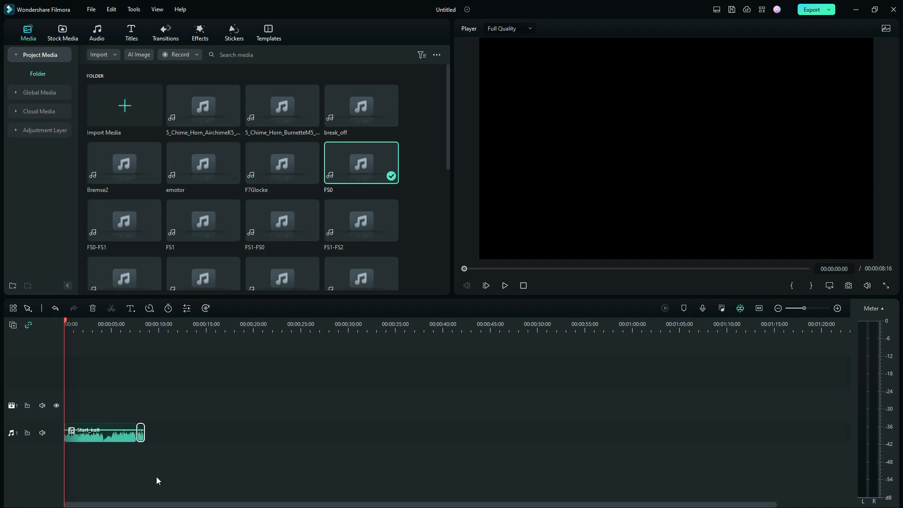
# - Copy the FS0 clip and paste it repeatedly end to end on audio track 1 until the sequence reaches 00:00:52:19
pyautogui.rightClick(140, 437)
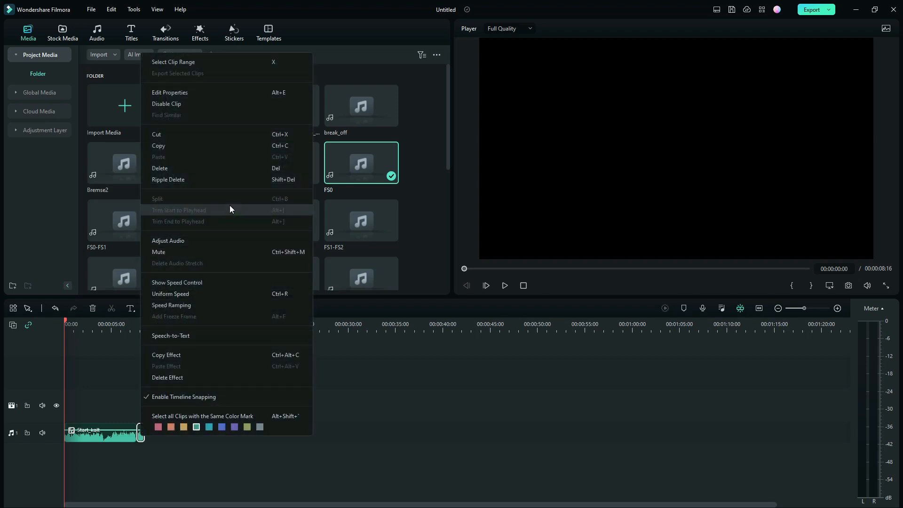
pyautogui.click(173, 144)
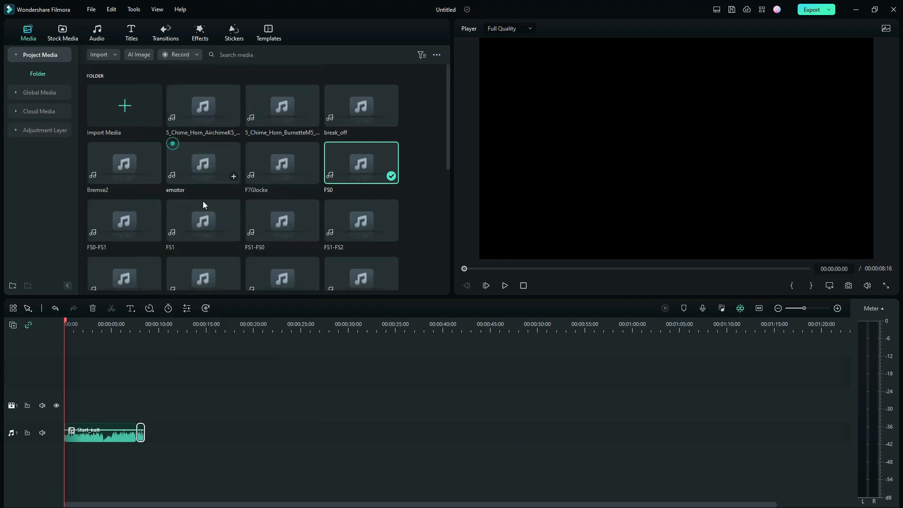
pyautogui.click(159, 433)
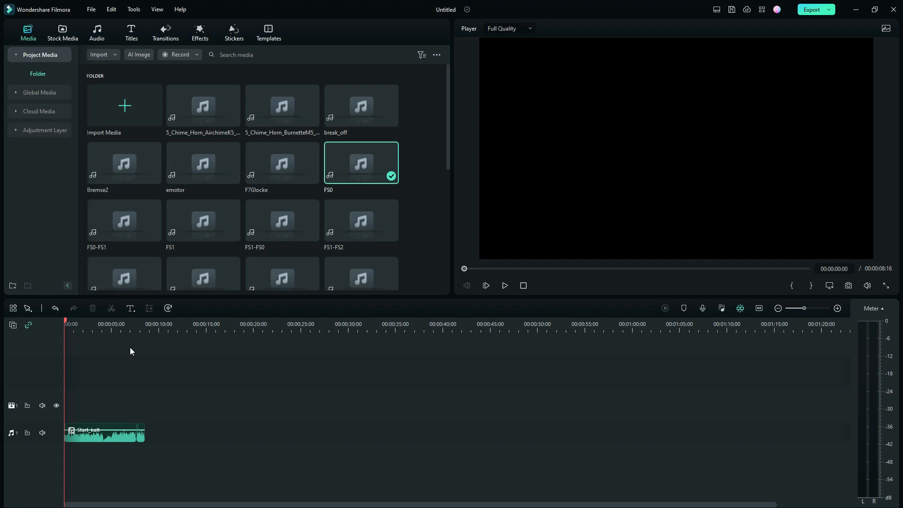
pyautogui.press('End')
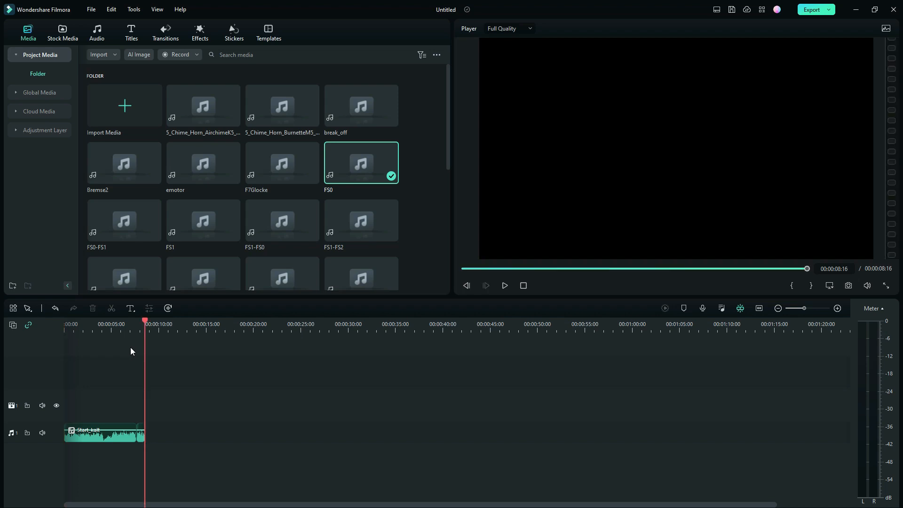
pyautogui.hotkey('ctrl', 'v')
pyautogui.hotkey('ctrl', 'v')
pyautogui.hotkey('ctrl', 'v')
pyautogui.hotkey('ctrl', 'v')
pyautogui.hotkey('ctrl', 'v')
pyautogui.hotkey('ctrl', 'v')
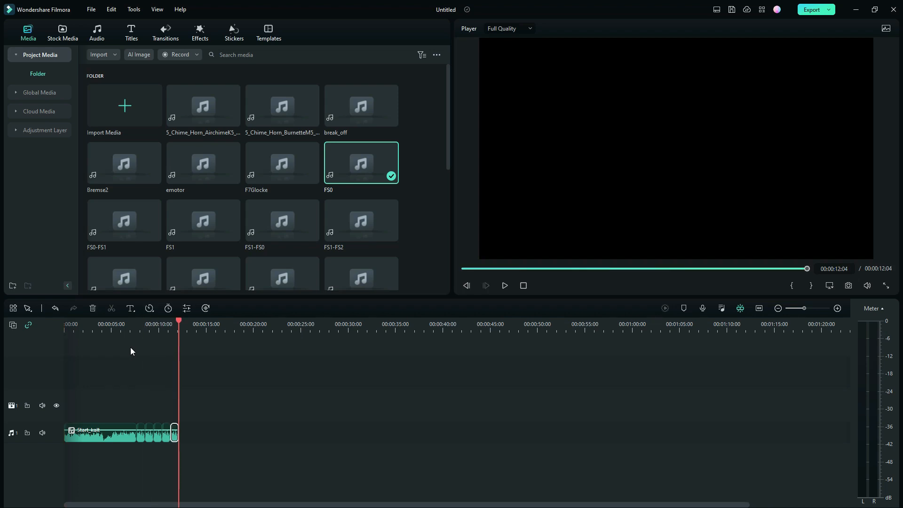
pyautogui.hotkey('ctrl', 'v')
pyautogui.hotkey('ctrl', 'v')
pyautogui.hotkey('ctrl', 'v')
pyautogui.hotkey('ctrl', 'v')
pyautogui.hotkey('ctrl', 'v')
pyautogui.hotkey('ctrl', 'v')
pyautogui.hotkey('ctrl', 'v')
pyautogui.hotkey('ctrl', 'v')
pyautogui.hotkey('ctrl', 'v')
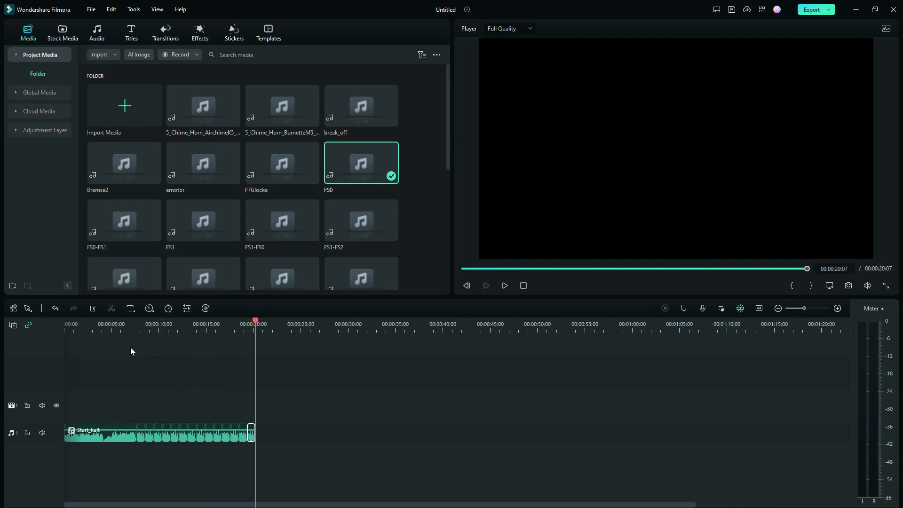
pyautogui.hotkey('ctrl', 'v')
pyautogui.hotkey('ctrl', 'v')
pyautogui.hotkey('ctrl', 'v')
pyautogui.hotkey('ctrl', 'v')
pyautogui.hotkey('ctrl', 'v')
pyautogui.hotkey('ctrl', 'v')
pyautogui.hotkey('ctrl', 'v')
pyautogui.hotkey('ctrl', 'v')
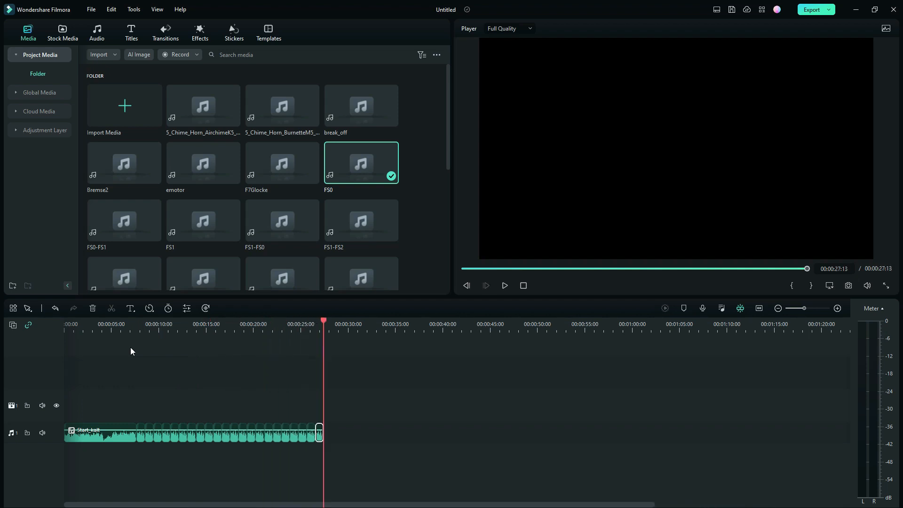
pyautogui.hotkey('ctrl', 'v')
pyautogui.hotkey('ctrl', 'v')
pyautogui.hotkey('ctrl', 'v')
pyautogui.hotkey('ctrl', 'v')
pyautogui.hotkey('ctrl', 'v')
pyautogui.hotkey('ctrl', 'v')
pyautogui.hotkey('ctrl', 'v')
pyautogui.hotkey('ctrl', 'v')
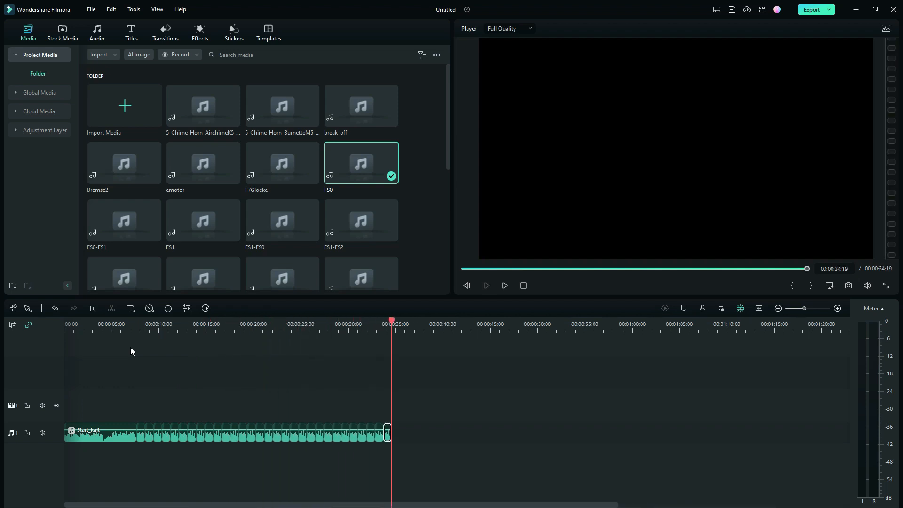
pyautogui.hotkey('ctrl', 'v')
pyautogui.hotkey('ctrl', 'v')
pyautogui.hotkey('ctrl', 'v')
pyautogui.hotkey('ctrl', 'v')
pyautogui.hotkey('ctrl', 'v')
pyautogui.hotkey('ctrl', 'v')
pyautogui.hotkey('ctrl', 'v')
pyautogui.hotkey('ctrl', 'v')
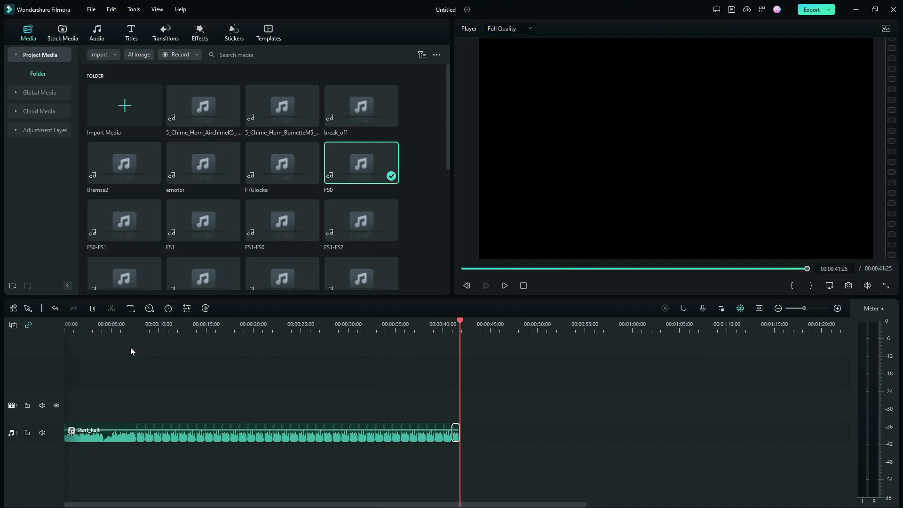
pyautogui.hotkey('ctrl', 'v')
pyautogui.hotkey('ctrl', 'v')
pyautogui.hotkey('ctrl', 'v')
pyautogui.hotkey('ctrl', 'v')
pyautogui.hotkey('ctrl', 'v')
pyautogui.hotkey('ctrl', 'v')
pyautogui.hotkey('ctrl', 'v')
pyautogui.hotkey('ctrl', 'v')
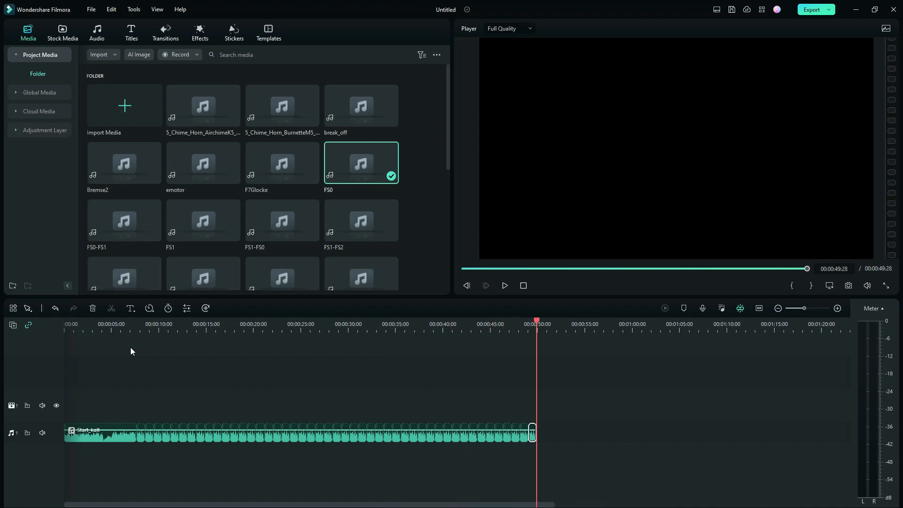
pyautogui.hotkey('ctrl', 'v')
pyautogui.hotkey('ctrl', 'v')
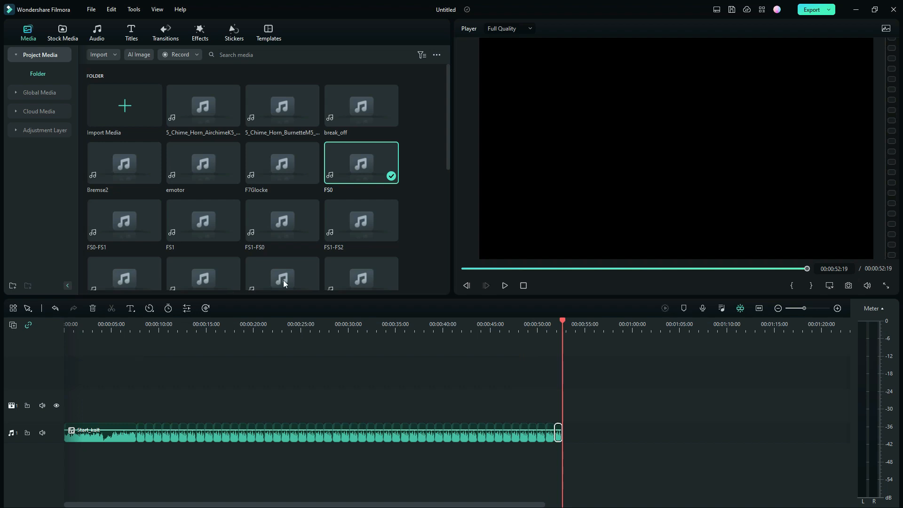
# - Play the timeline from the beginning to check the transition from Start_kalt into the repeated FS0 clips
pyautogui.click(522, 286)
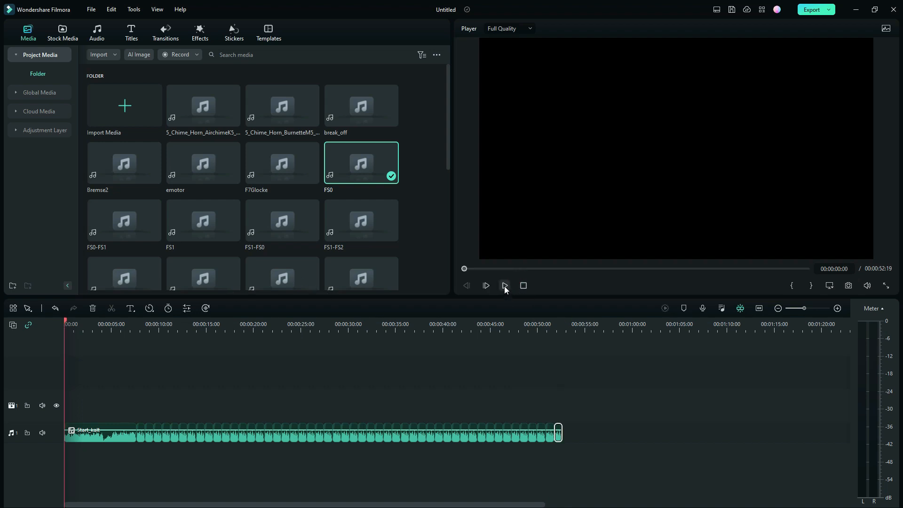
pyautogui.click(504, 285)
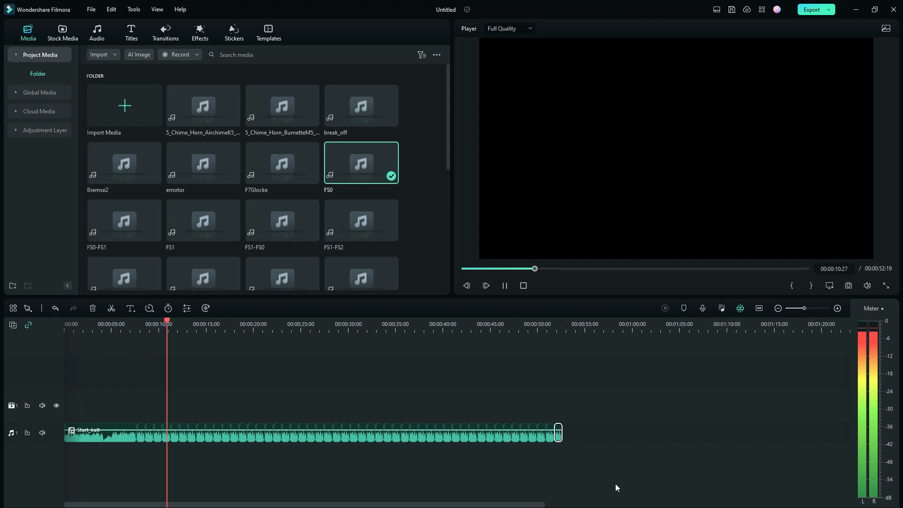
pyautogui.click(523, 285)
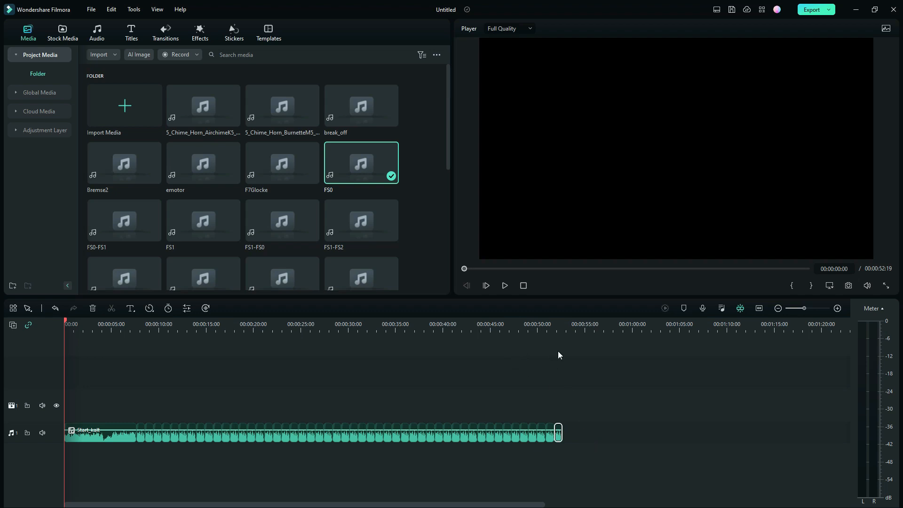
# - Preview the Stop sound and place it directly after the last FS0 clip on audio track 1
pyautogui.click(562, 357)
pyautogui.click(584, 440)
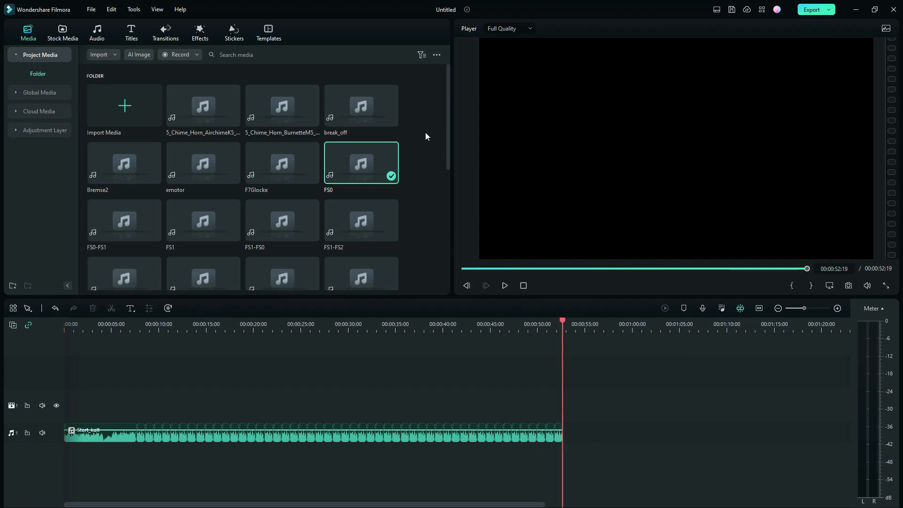
pyautogui.scroll(-5, 438, 157)
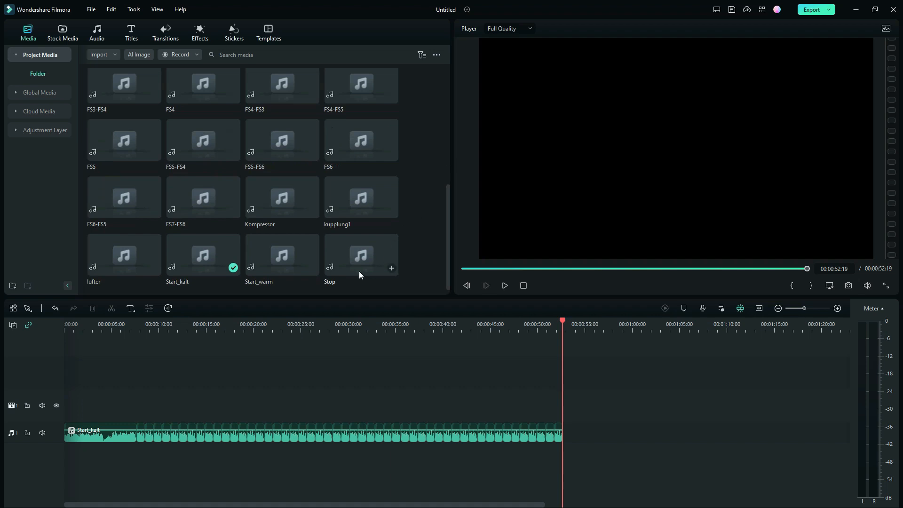
pyautogui.doubleClick(357, 255)
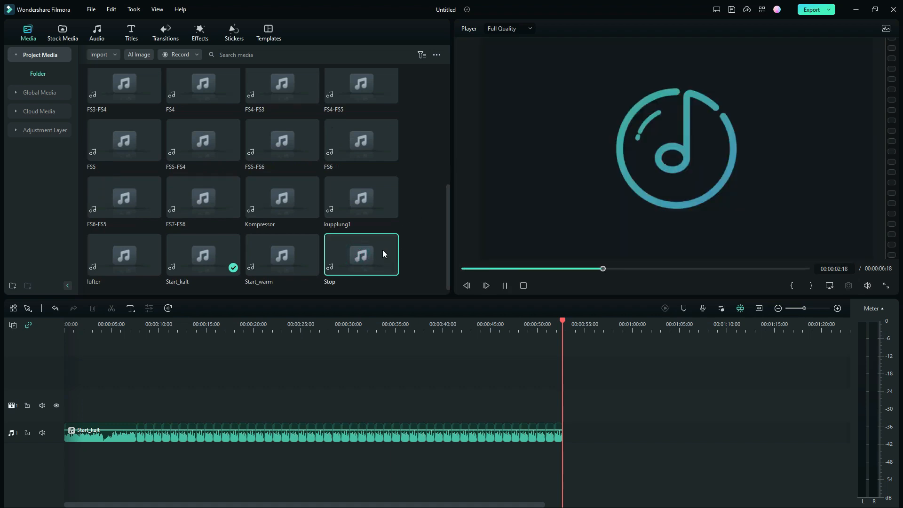
pyautogui.moveTo(353, 252); pyautogui.dragTo(570, 440)
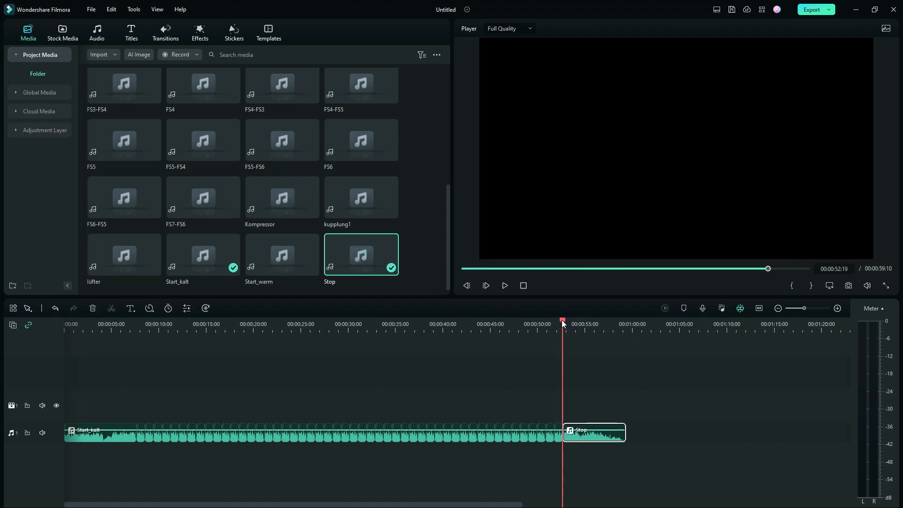
# - Check the end of the Stop clip and position the playhead at 00:00:13:06 over the FS0 clips
pyautogui.moveTo(562, 323); pyautogui.dragTo(627, 320)
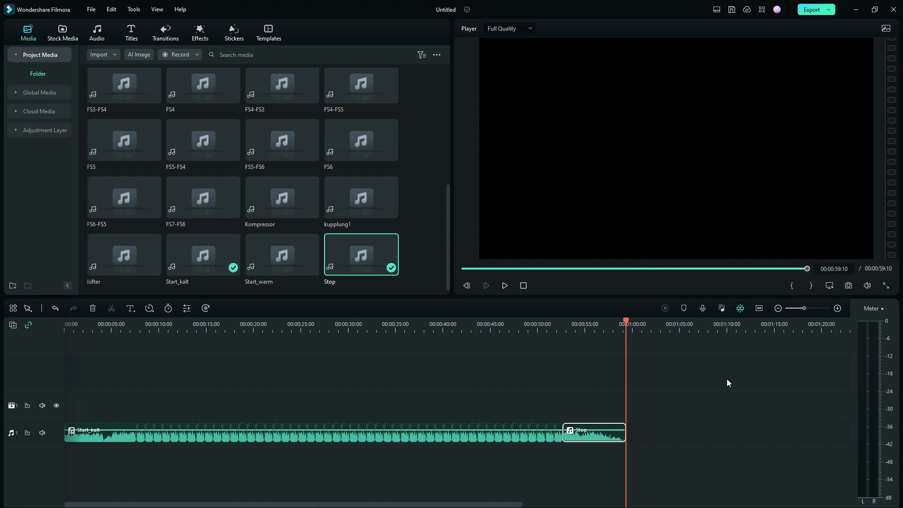
pyautogui.click(523, 286)
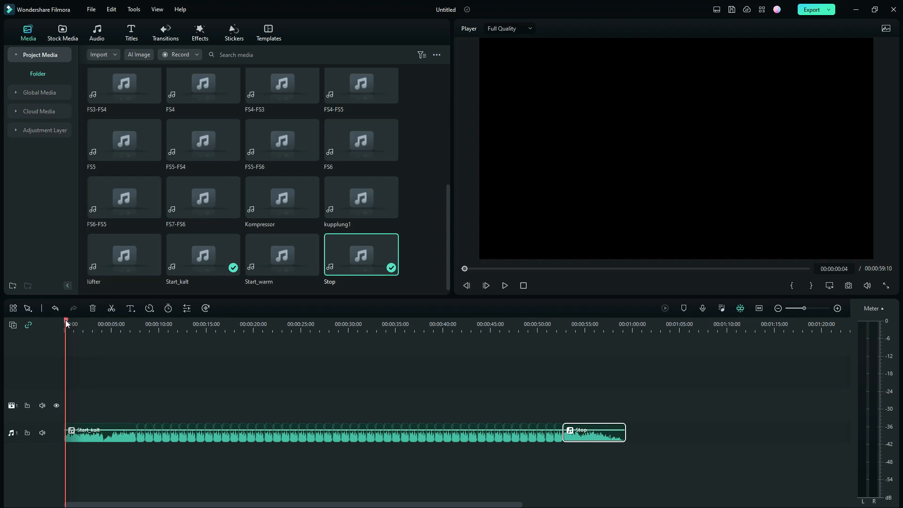
pyautogui.moveTo(66, 321); pyautogui.dragTo(189, 326)
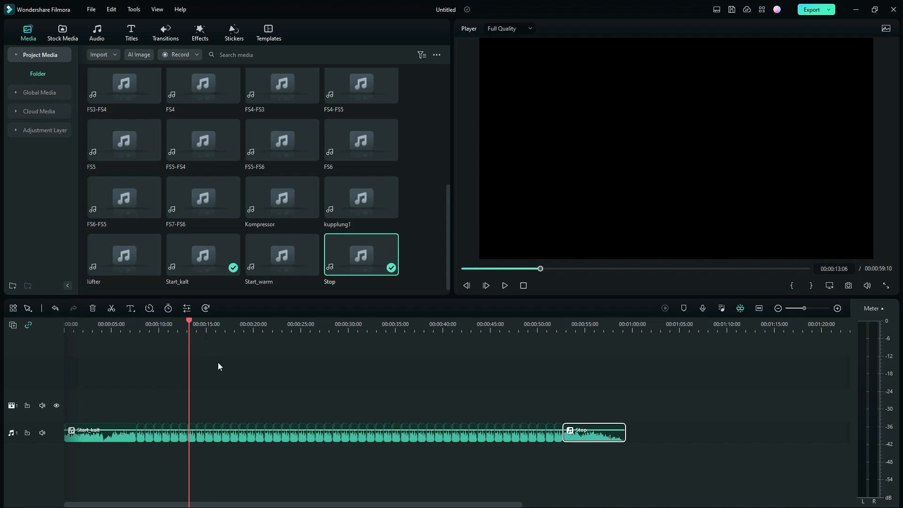
# - Preview the Kompressor sound, place it on new audio track 2 at 00:00:13:01, and play it against the idle sound
pyautogui.press('Up')
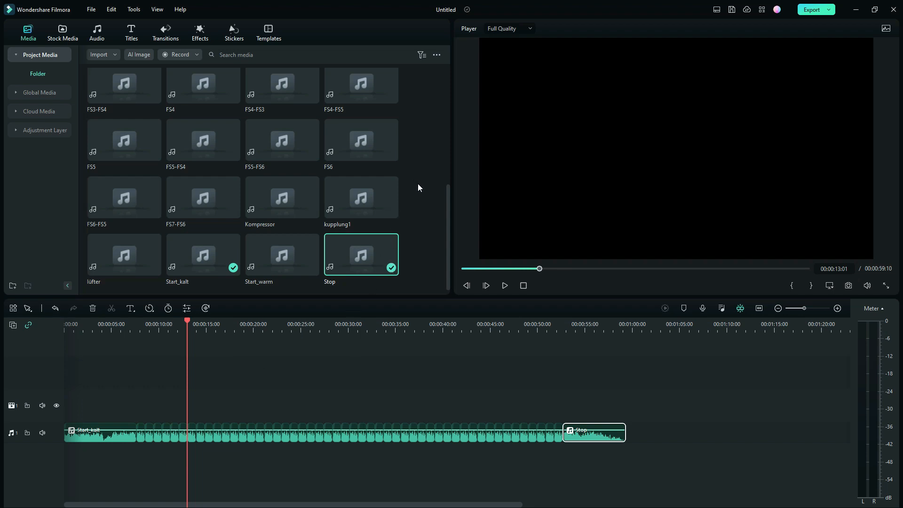
pyautogui.doubleClick(271, 193)
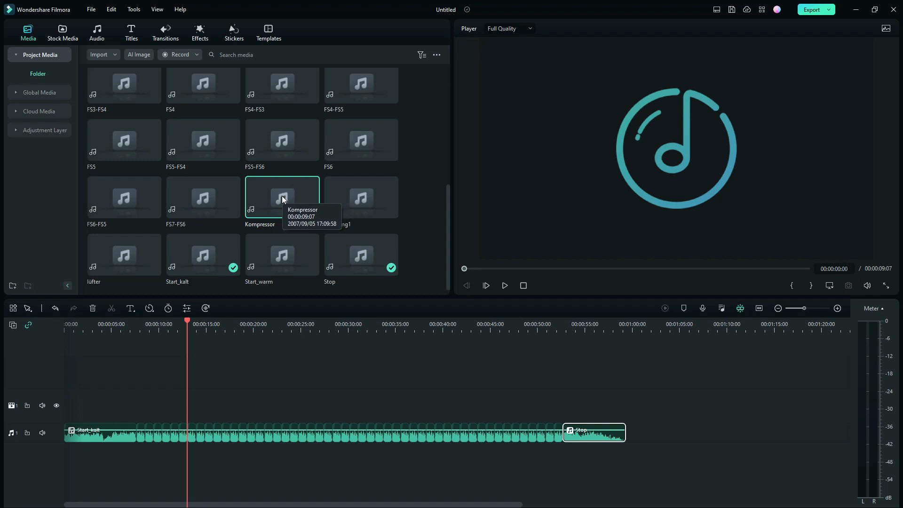
pyautogui.moveTo(281, 195); pyautogui.dragTo(189, 468)
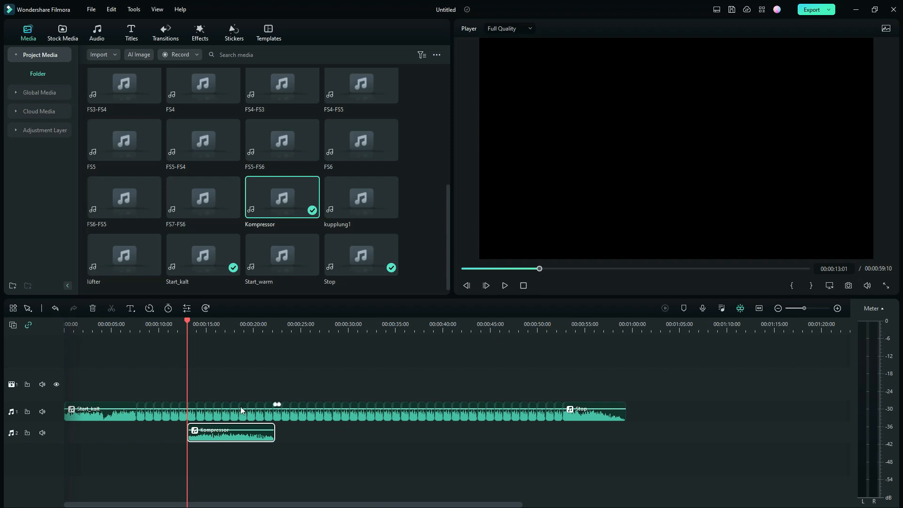
pyautogui.click(504, 286)
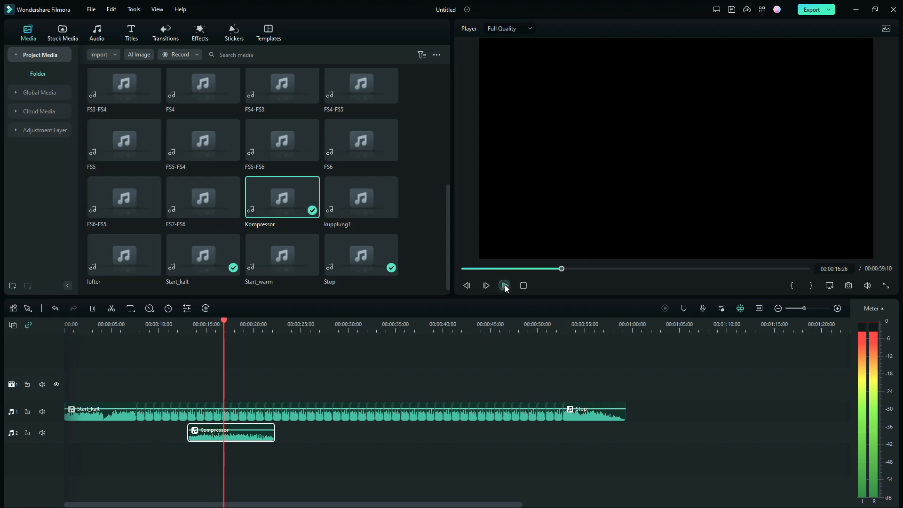
# - Raise the Kompressor clip's volume on the timeline and play the section from 00:00:12:08 to check the level
pyautogui.moveTo(222, 319); pyautogui.dragTo(182, 340)
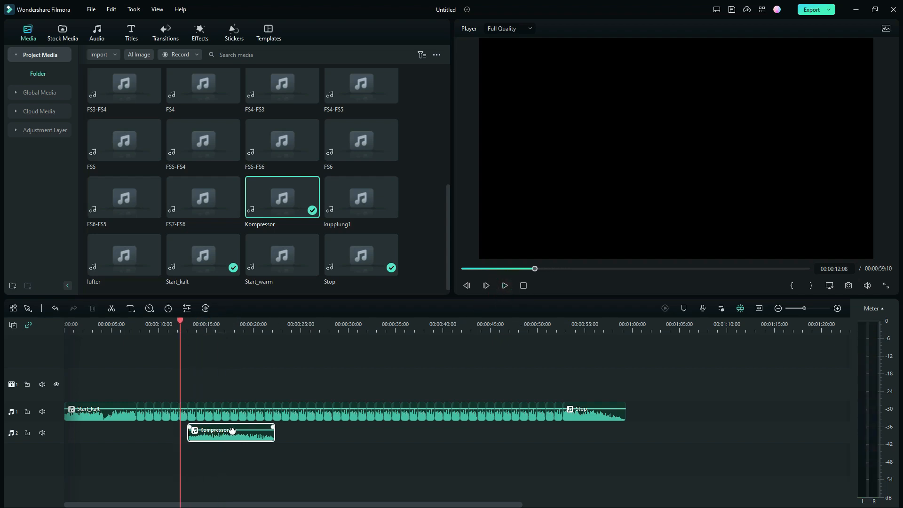
pyautogui.moveTo(233, 429); pyautogui.dragTo(230, 426)
pyautogui.click(504, 285)
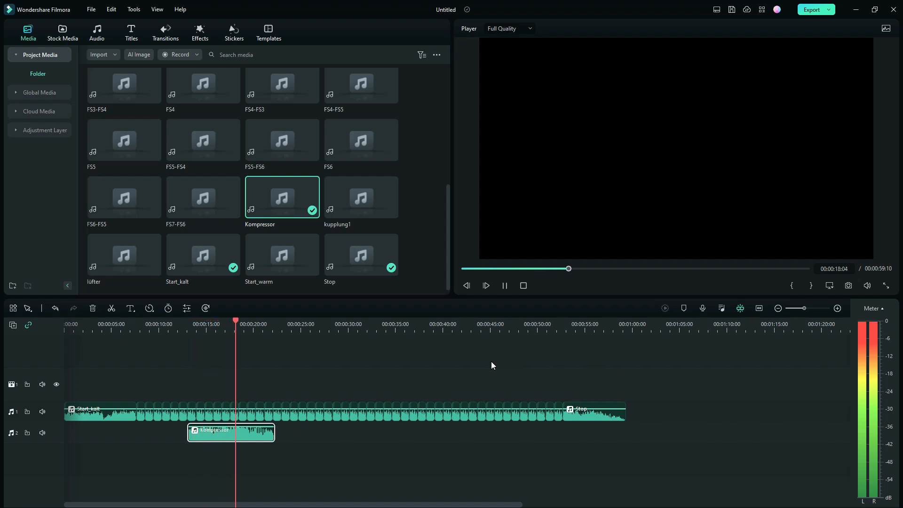
pyautogui.click(504, 284)
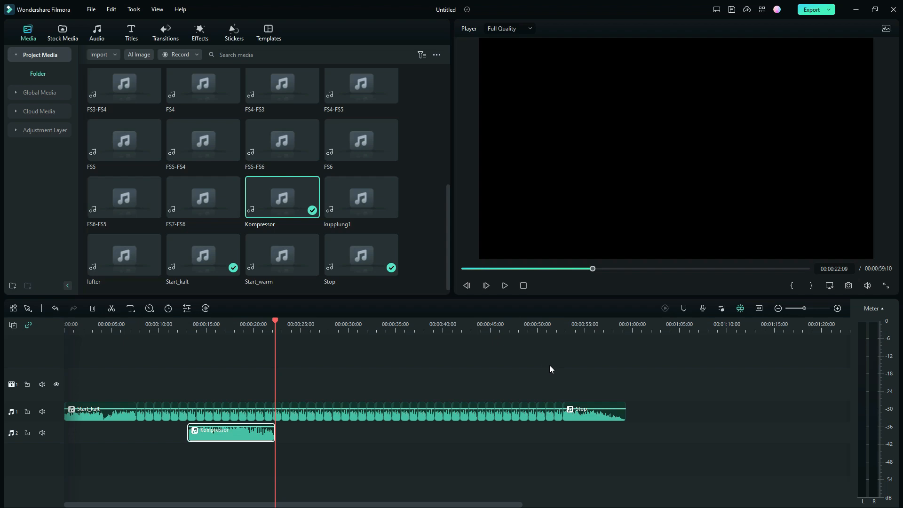
# - Preview kupplung1, place it directly after the Kompressor clip on audio track 2, and play it back
pyautogui.doubleClick(348, 193)
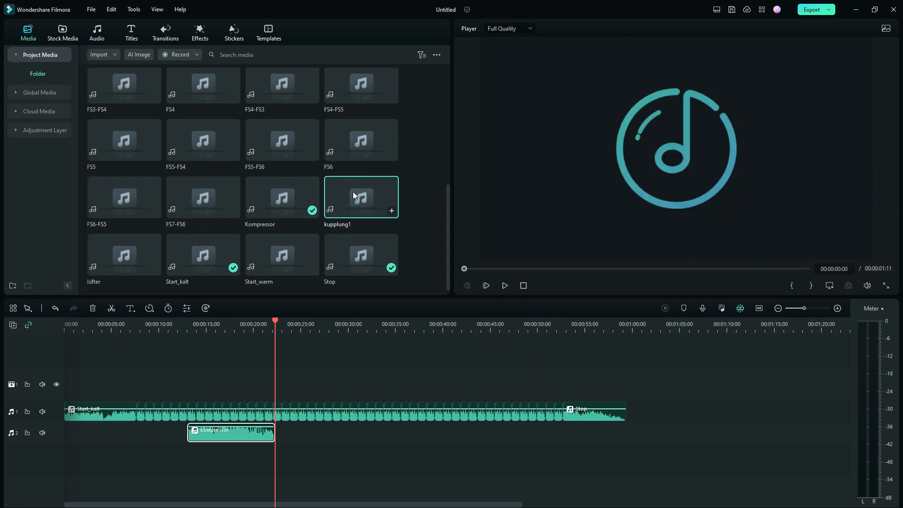
pyautogui.moveTo(356, 191); pyautogui.dragTo(276, 439)
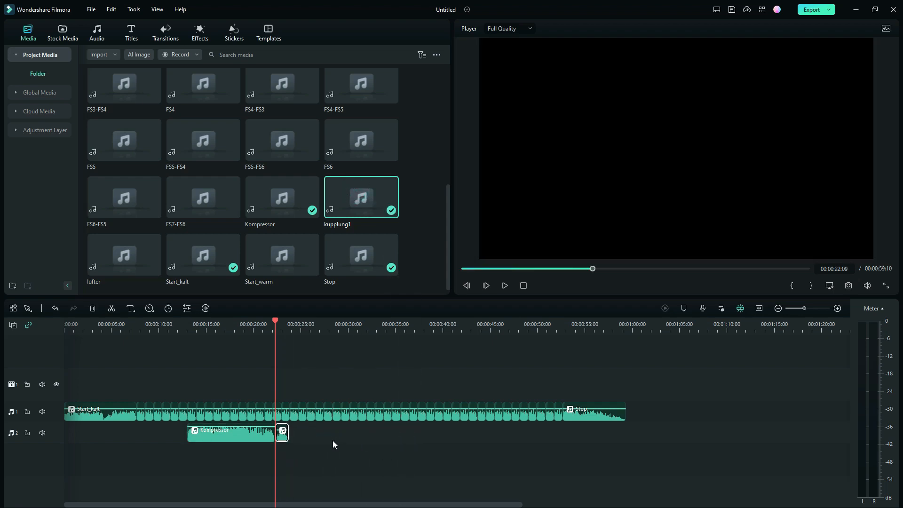
pyautogui.click(504, 285)
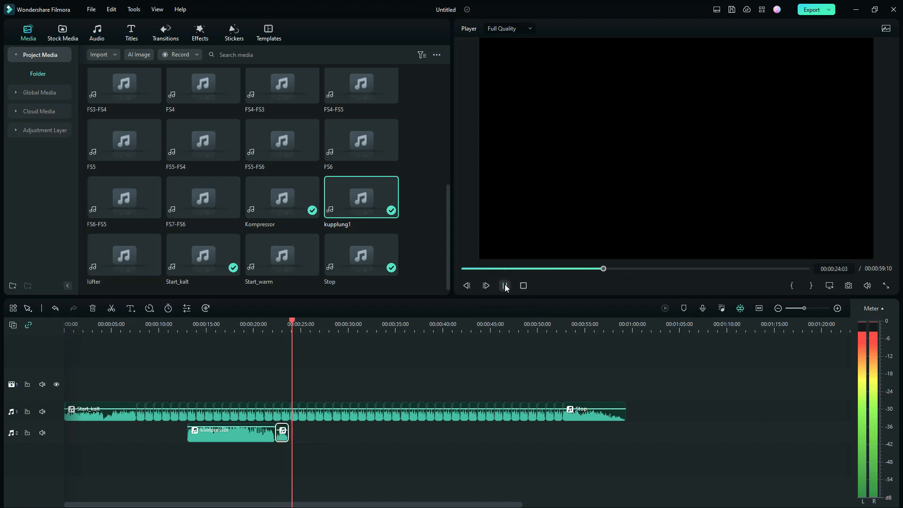
pyautogui.click(504, 285)
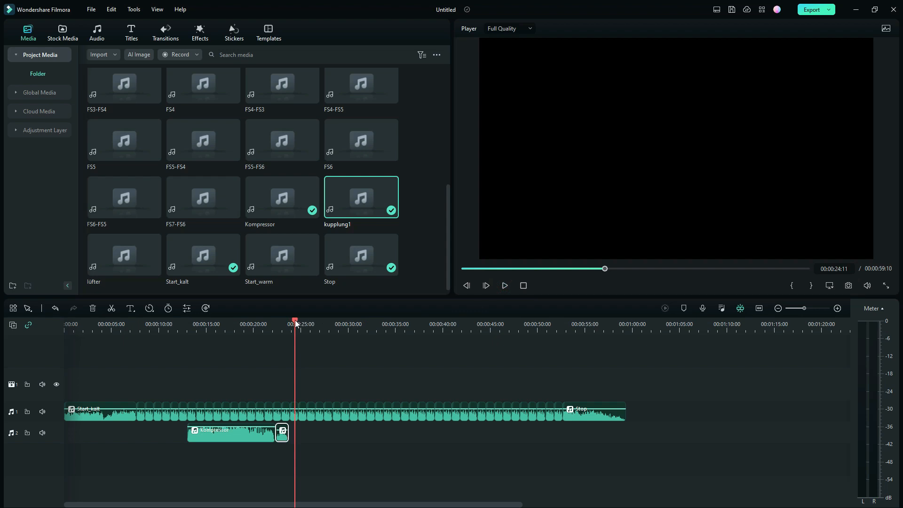
pyautogui.moveTo(295, 319); pyautogui.dragTo(263, 321)
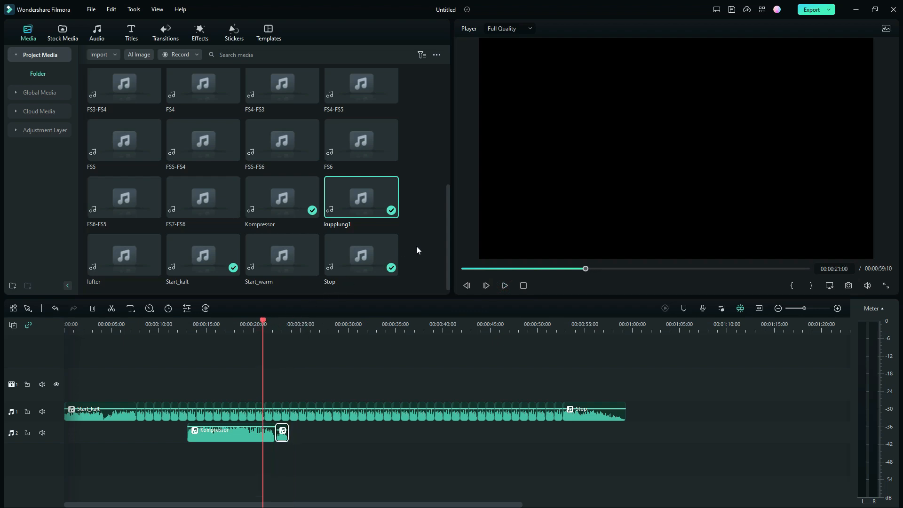
# - Preview the break_off sound and place it directly after the kupplung1 clip on audio track 2
pyautogui.scroll(10, 427, 204)
pyautogui.doubleClick(366, 109)
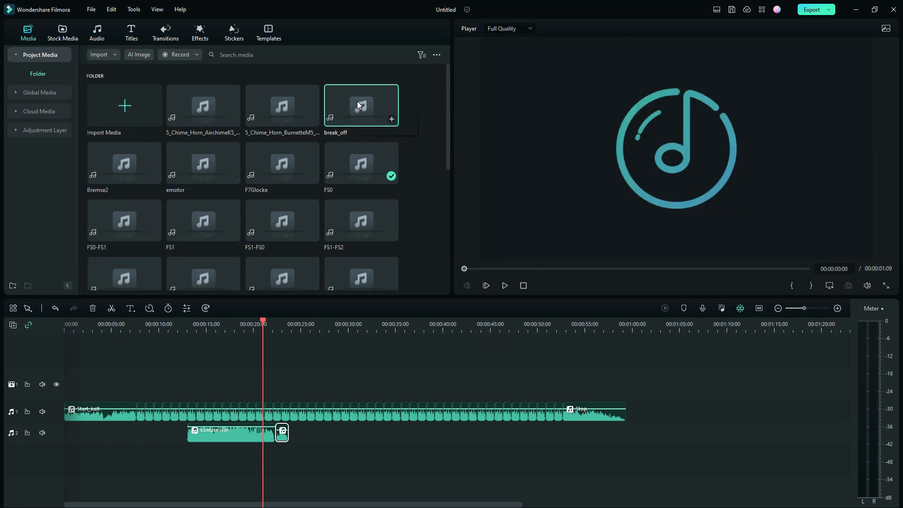
pyautogui.moveTo(357, 102); pyautogui.dragTo(297, 440)
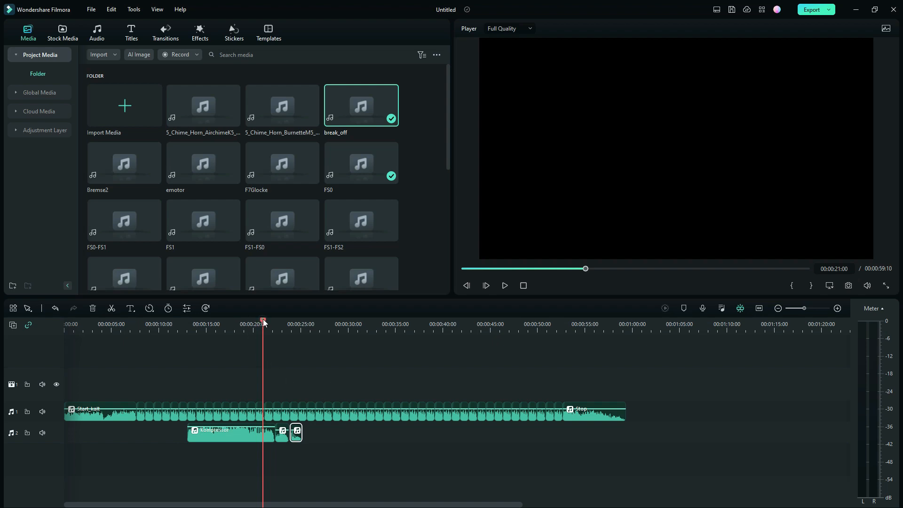
# - Preview the 5_Chime_Horn_AirchimeK5 sound and place it twice in a row on new audio track 3, starting at 00:00:27:13
pyautogui.moveTo(263, 319); pyautogui.dragTo(323, 326)
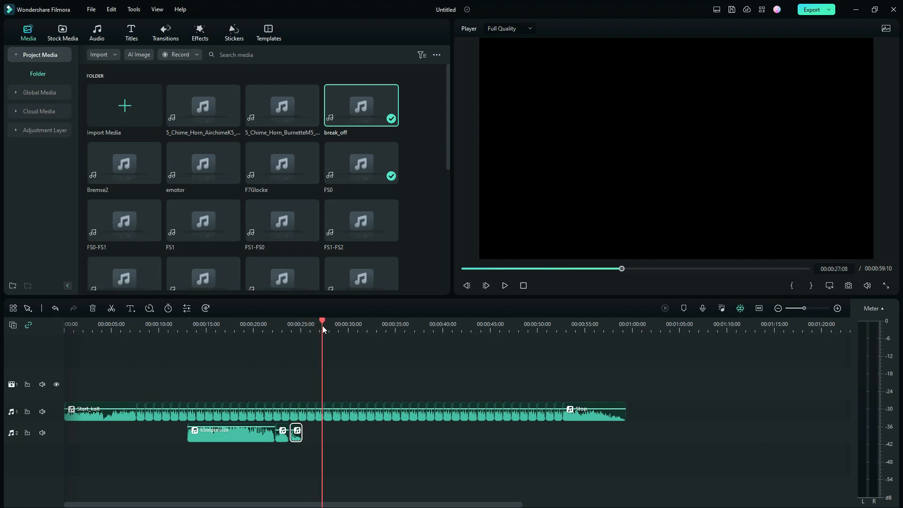
pyautogui.press('Down')
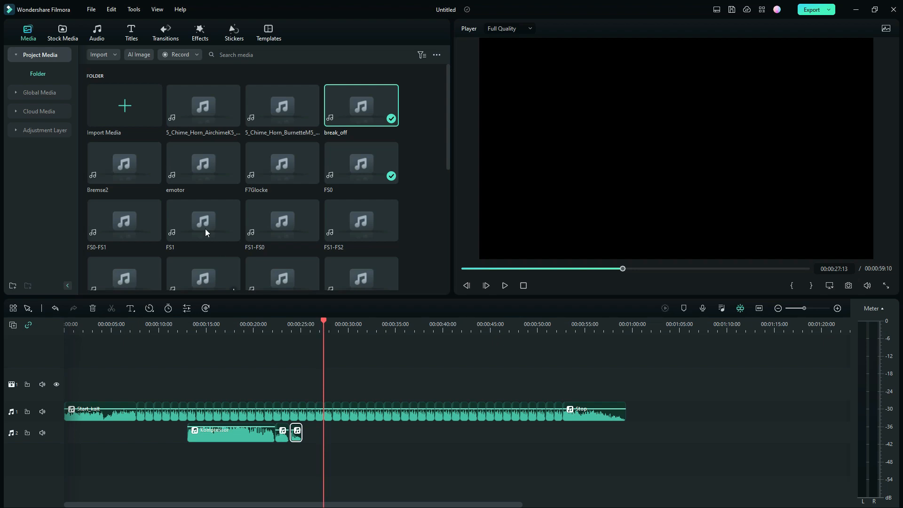
pyautogui.doubleClick(208, 109)
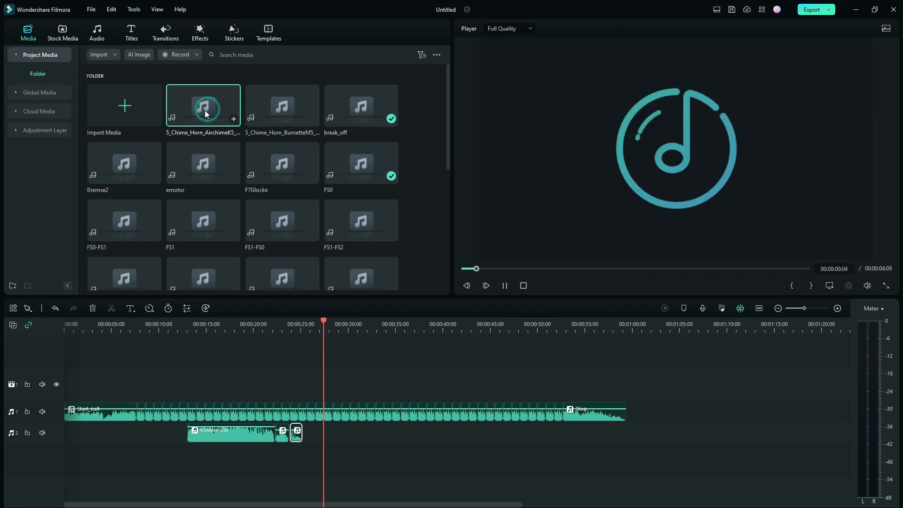
pyautogui.moveTo(205, 110); pyautogui.dragTo(328, 466)
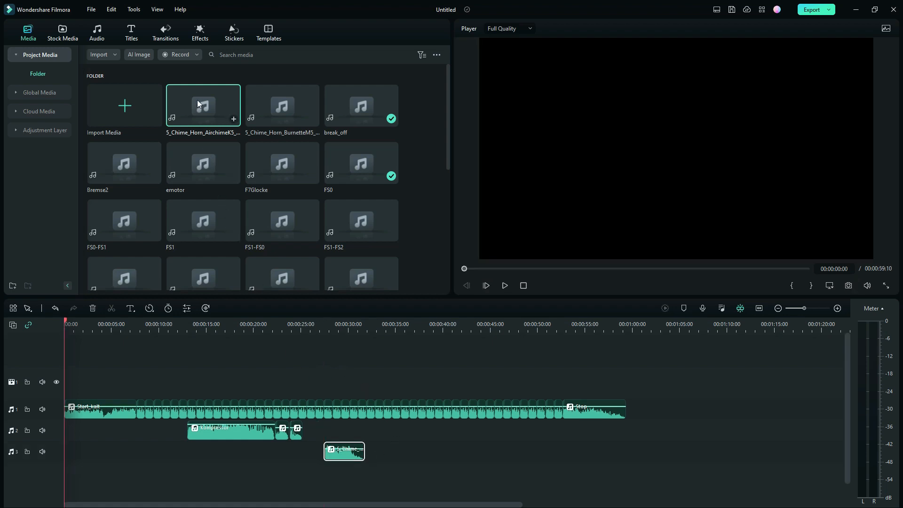
pyautogui.moveTo(196, 100); pyautogui.dragTo(369, 454)
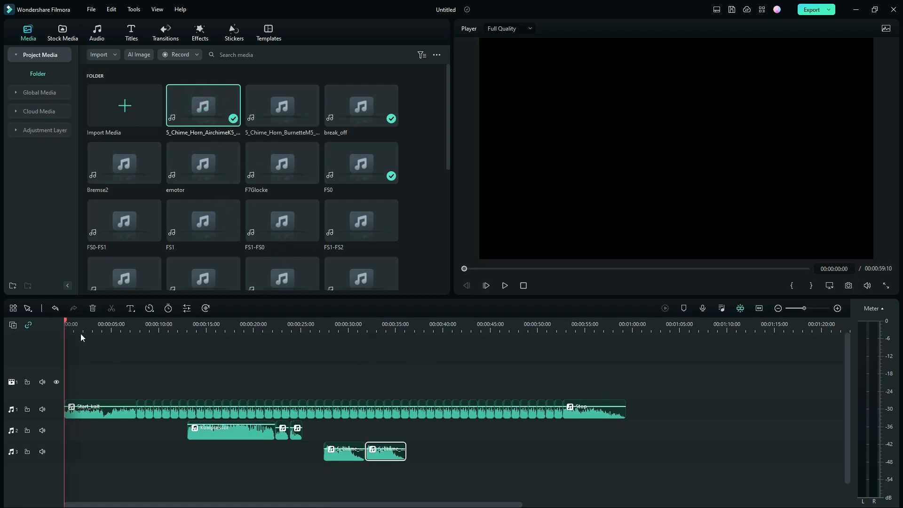
# - Turn off the timeline's link option and play the horn section from 00:00:26:25
pyautogui.click(29, 326)
pyautogui.moveTo(66, 321); pyautogui.dragTo(318, 368)
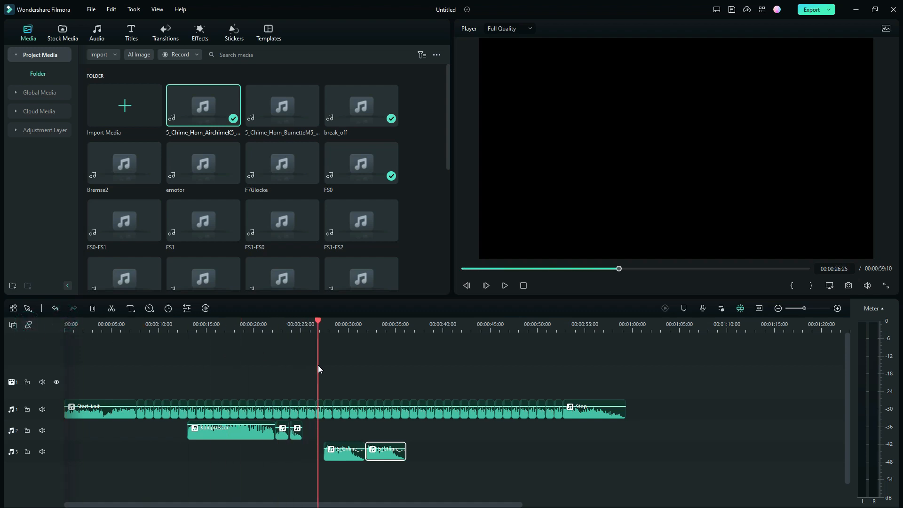
pyautogui.click(505, 285)
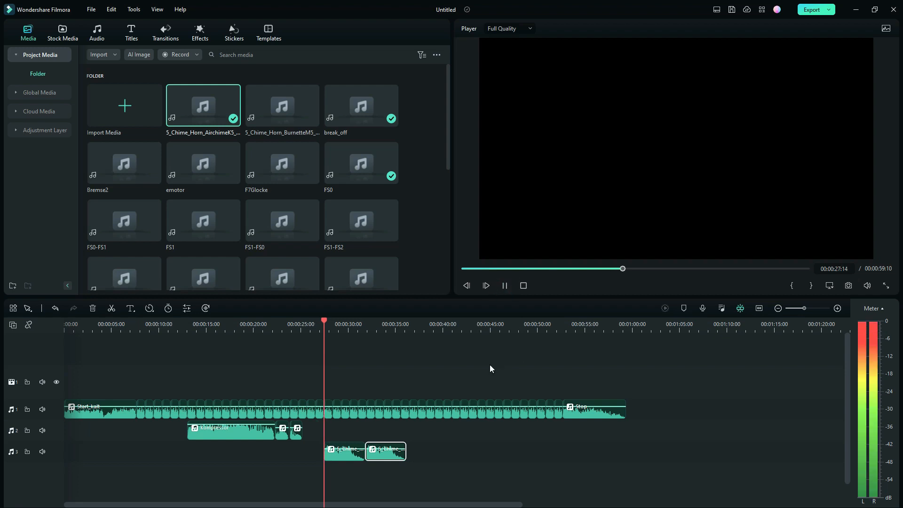
pyautogui.click(505, 286)
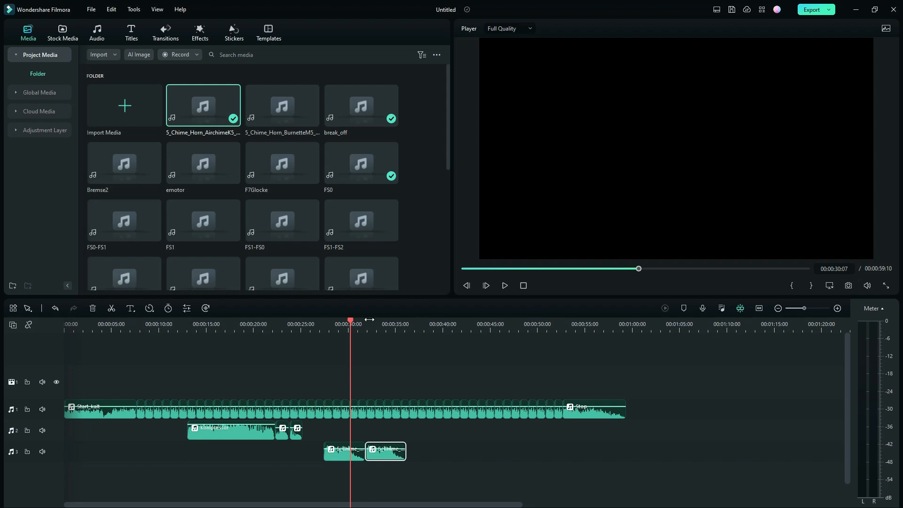
# - Preview Bremse2, place it on audio track 3 ending level with the Stop clip, and play the section from 00:00:55:02
pyautogui.moveTo(348, 319); pyautogui.dragTo(584, 335)
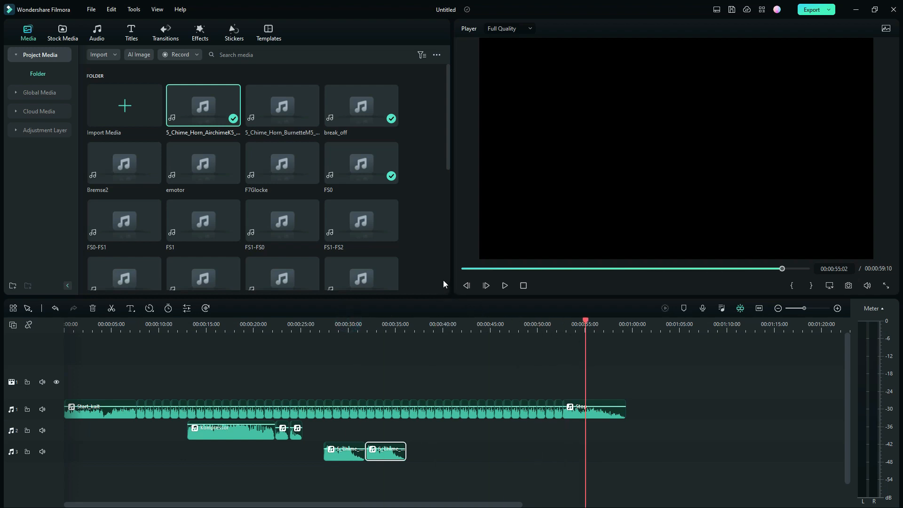
pyautogui.doubleClick(120, 158)
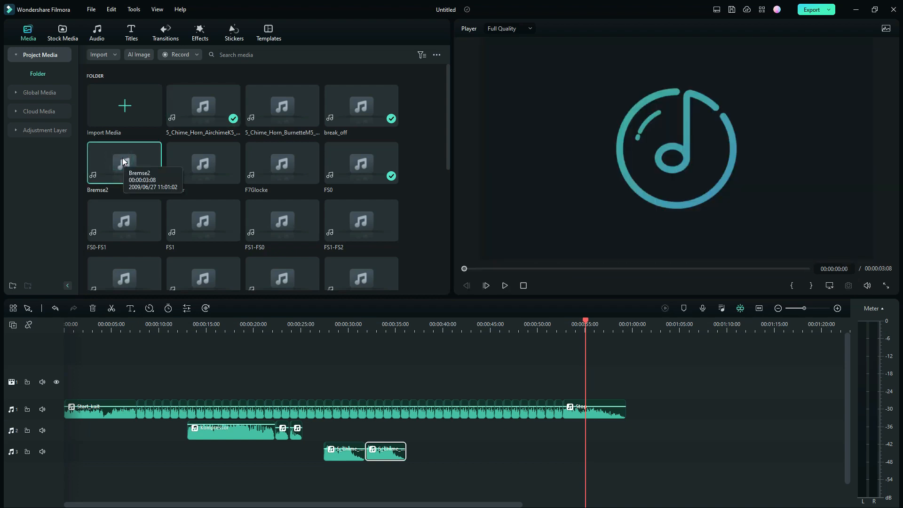
pyautogui.moveTo(122, 158); pyautogui.dragTo(607, 452)
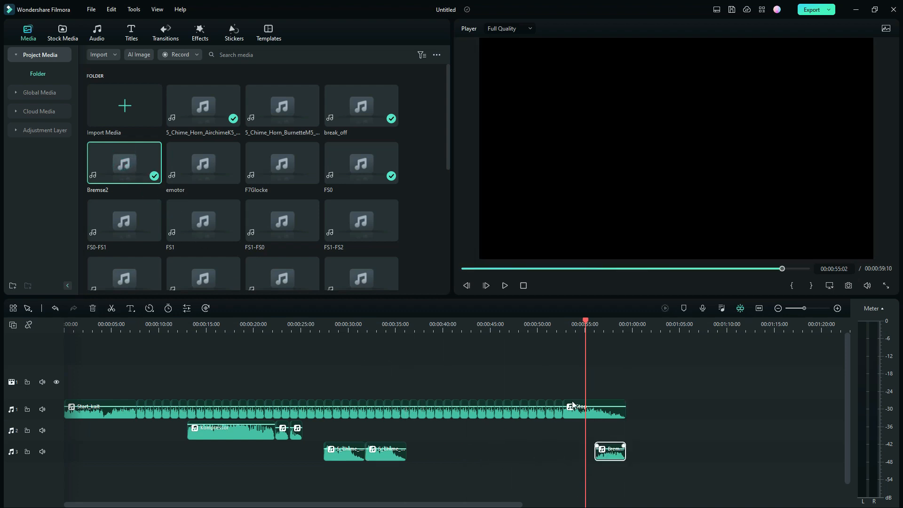
pyautogui.click(505, 285)
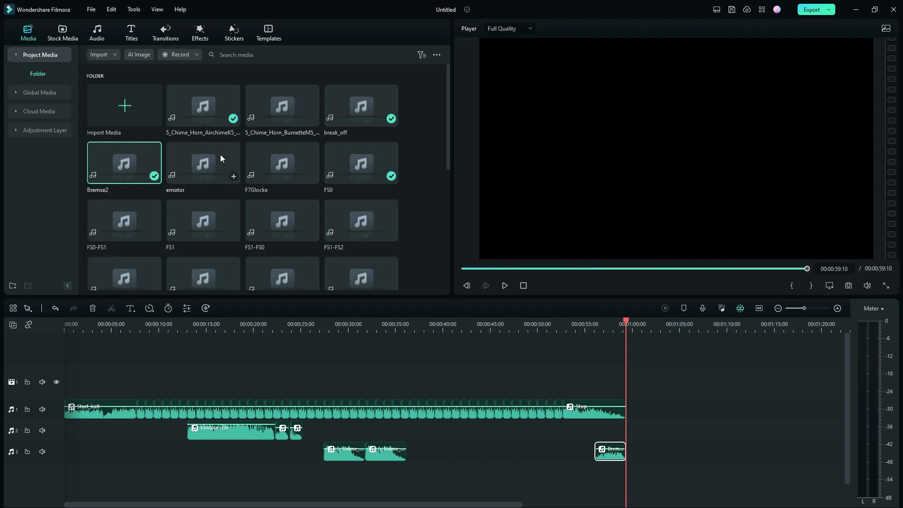
# - Preview F7Glocke, place it on new audio track 4 under the second horn's end, and paste five copies end to end up to 00:00:47:25
pyautogui.doubleClick(266, 162)
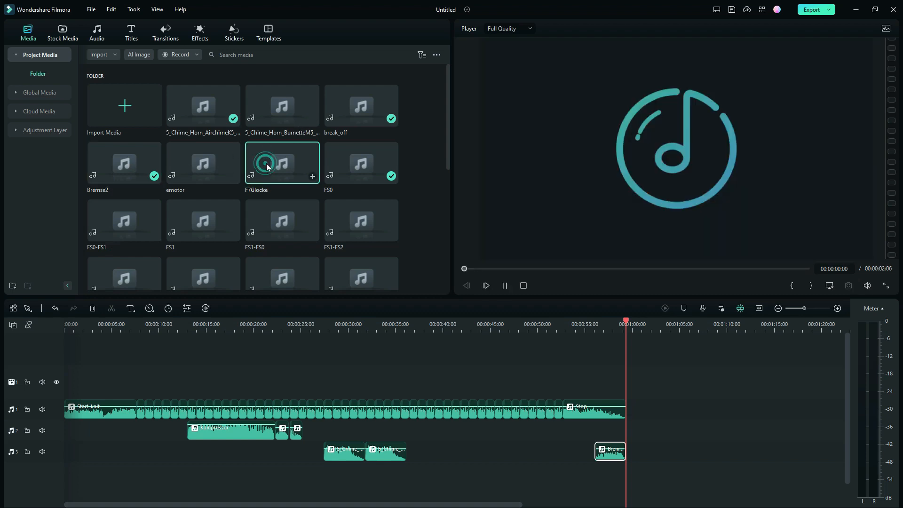
pyautogui.moveTo(266, 162); pyautogui.dragTo(407, 478)
pyautogui.rightClick(408, 478)
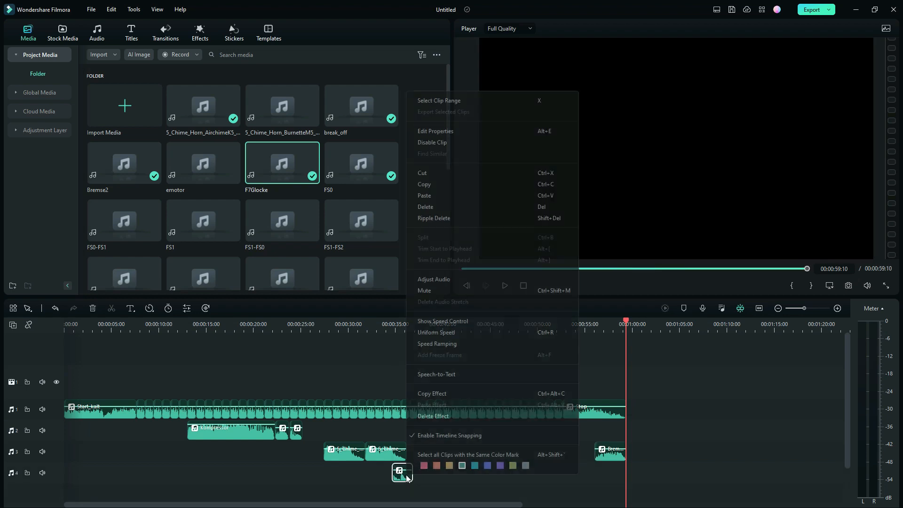
pyautogui.click(425, 185)
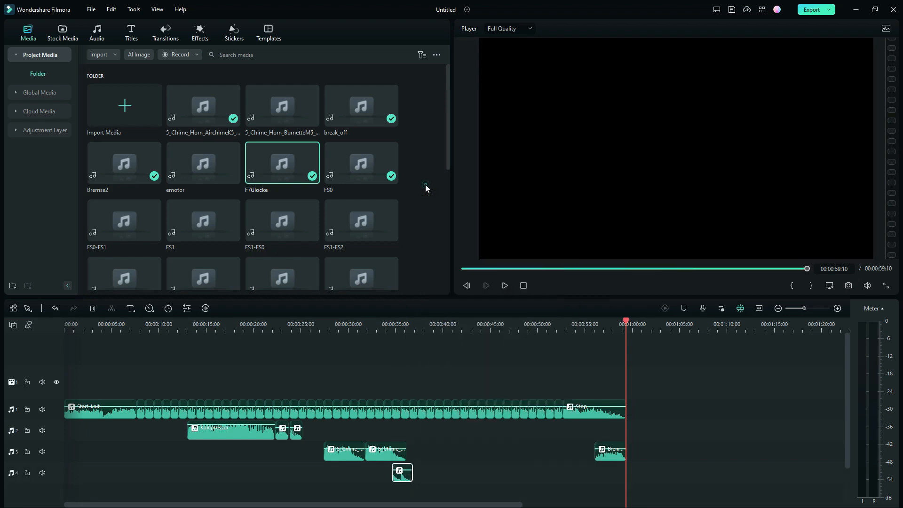
pyautogui.click(420, 471)
pyautogui.moveTo(625, 320); pyautogui.dragTo(413, 345)
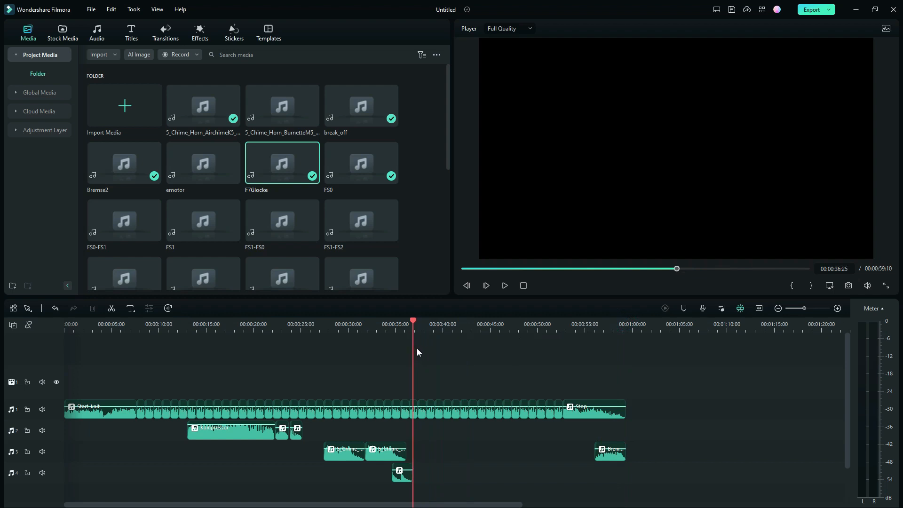
pyautogui.hotkey('ctrl', 'v')
pyautogui.hotkey('ctrl', 'v')
pyautogui.hotkey('ctrl', 'v')
pyautogui.hotkey('ctrl', 'v')
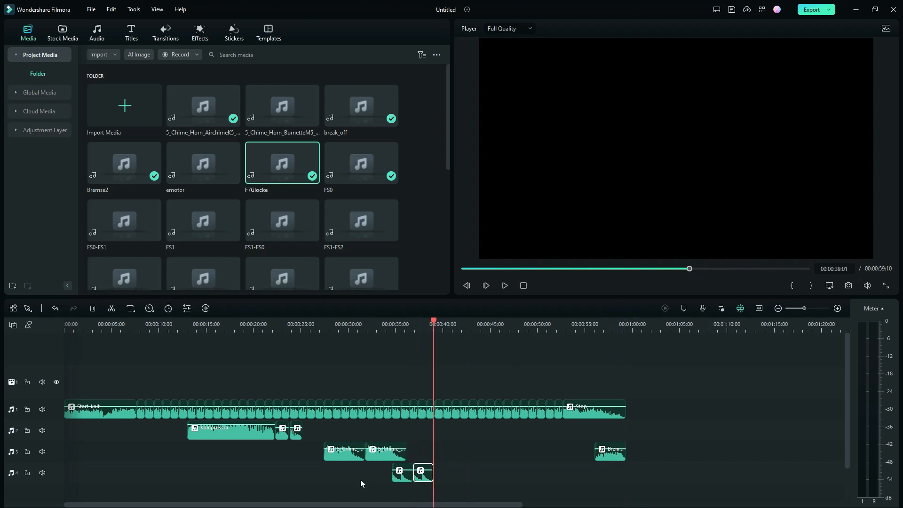
pyautogui.hotkey('ctrl', 'v')
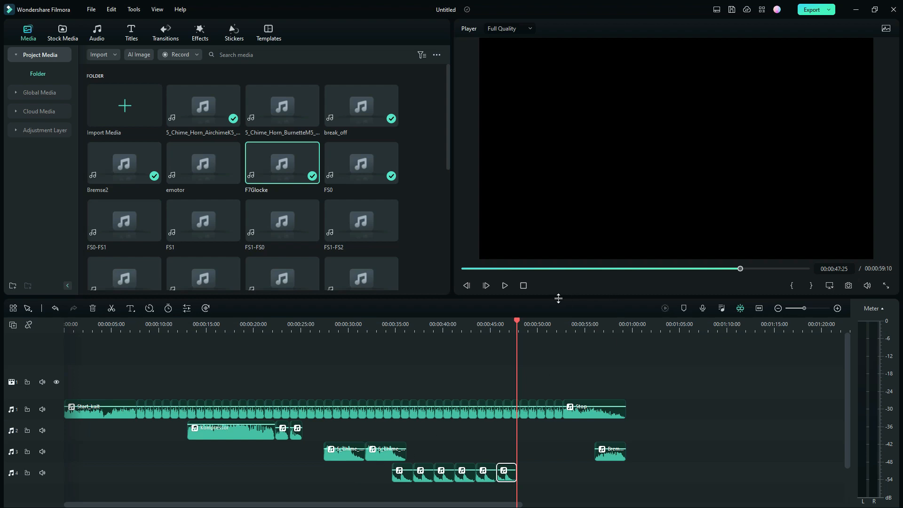
# - Play the whole layered timeline from the beginning to check the finished sound mix
pyautogui.click(524, 285)
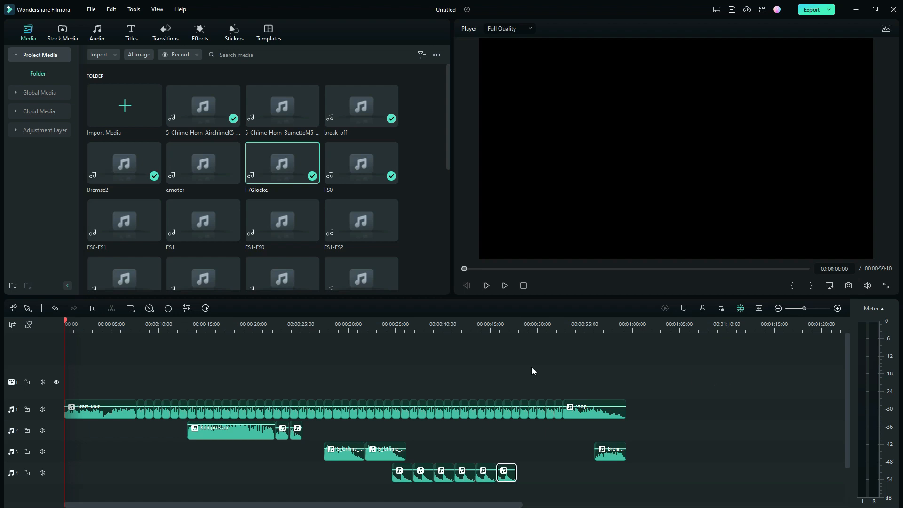
pyautogui.click(504, 285)
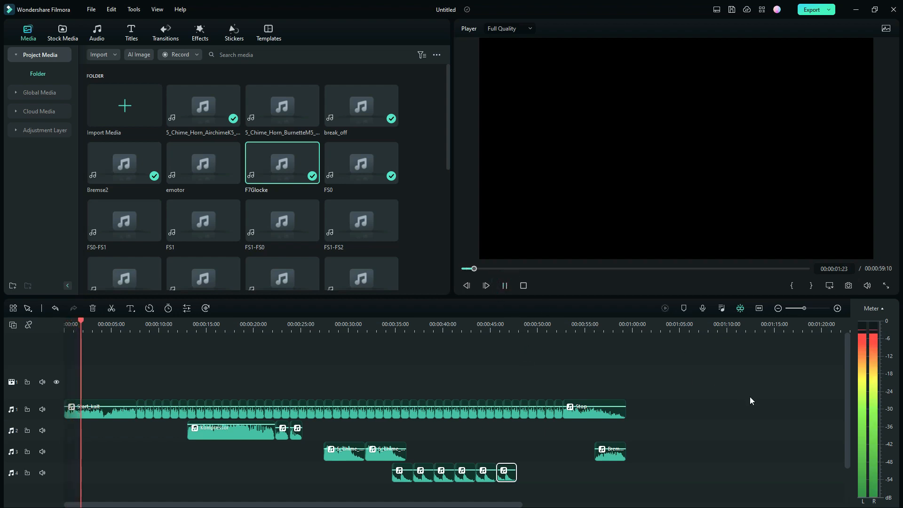